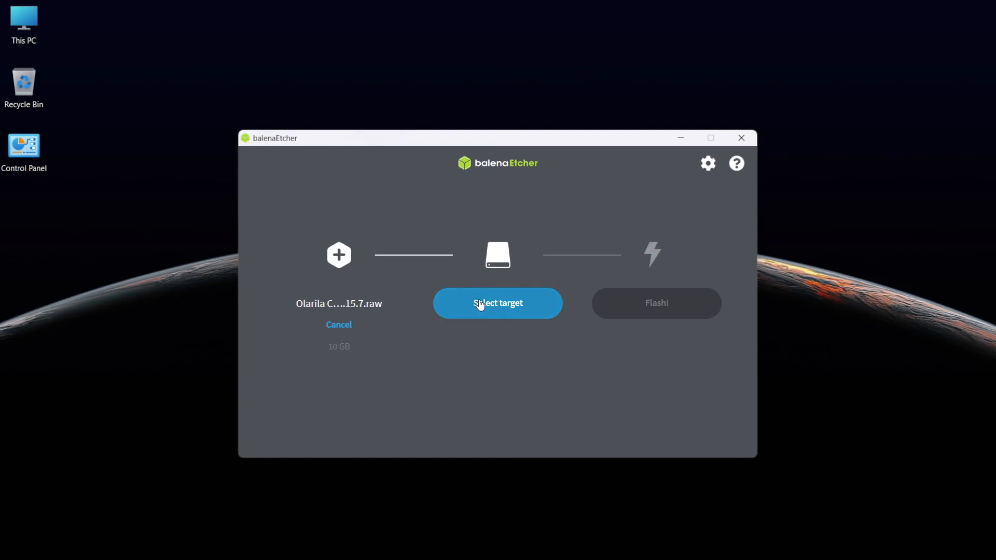
# Step: Flash the Olarila Catalina raw image to the USB SanDisk 3.2Gen1 drive and close balenaEtcher
pyautogui.click(490, 306)
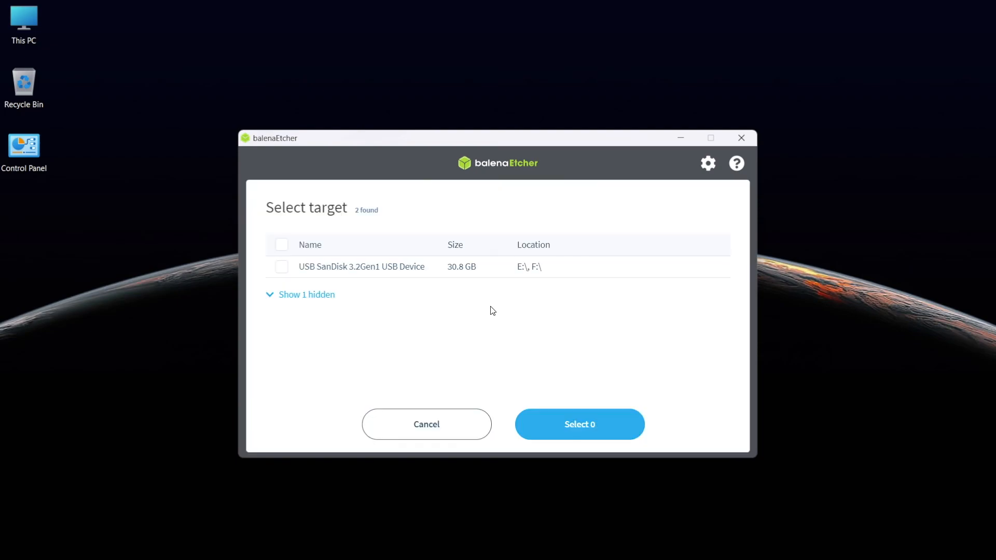
pyautogui.click(408, 274)
pyautogui.click(582, 427)
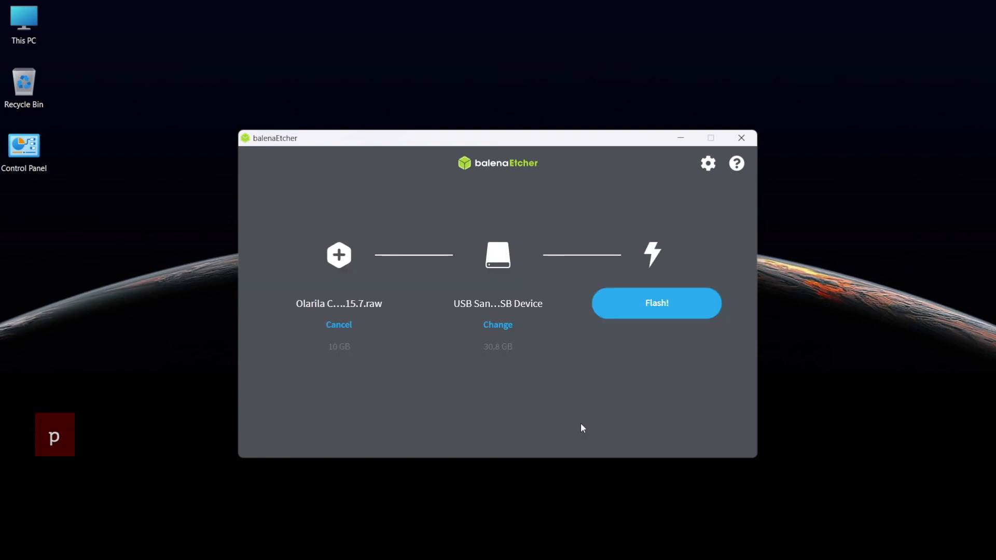
pyautogui.click(625, 312)
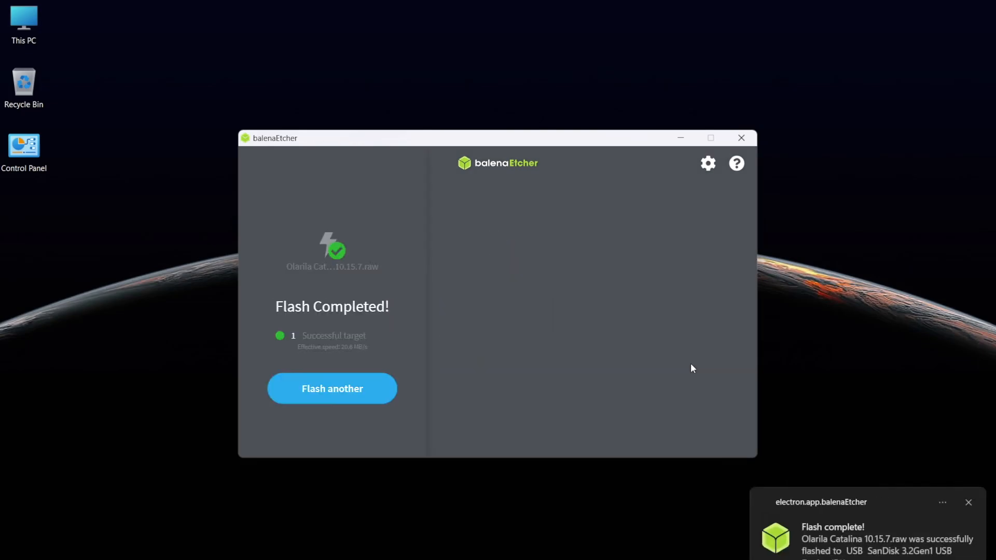
pyautogui.click(740, 138)
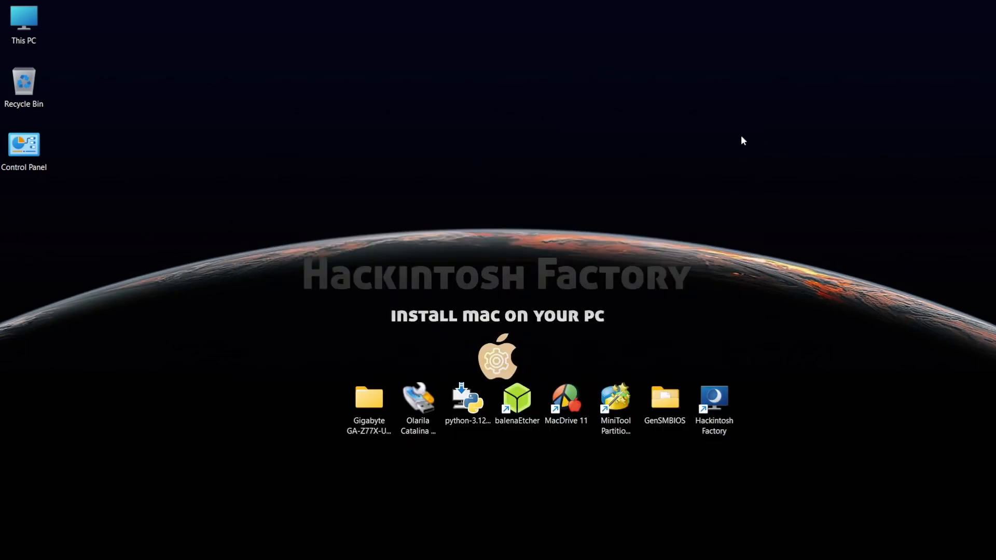
# Step: In MiniTool Partition Wizard, assign drive letter E: to the USB drive's EFI partition, apply the change and quit
pyautogui.doubleClick(615, 397)
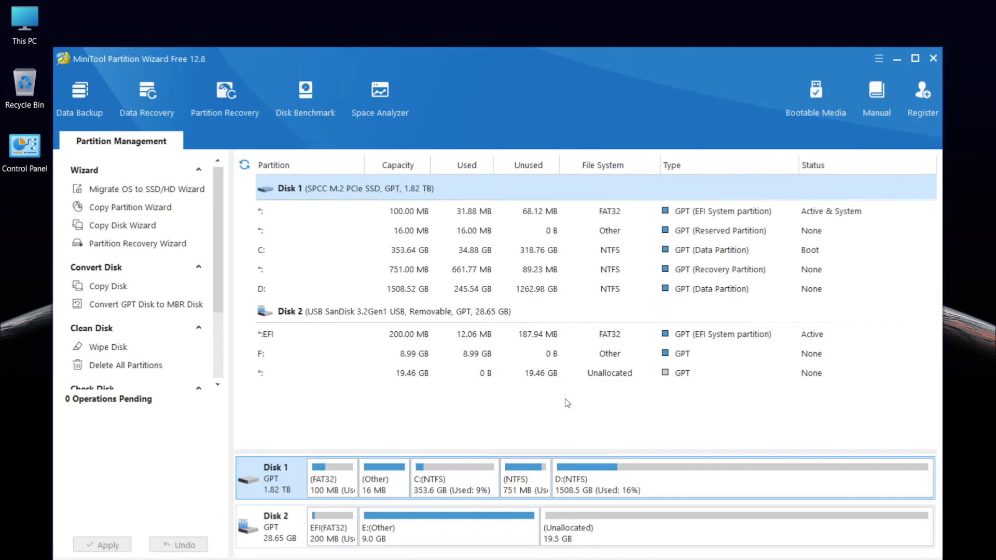
pyautogui.rightClick(362, 338)
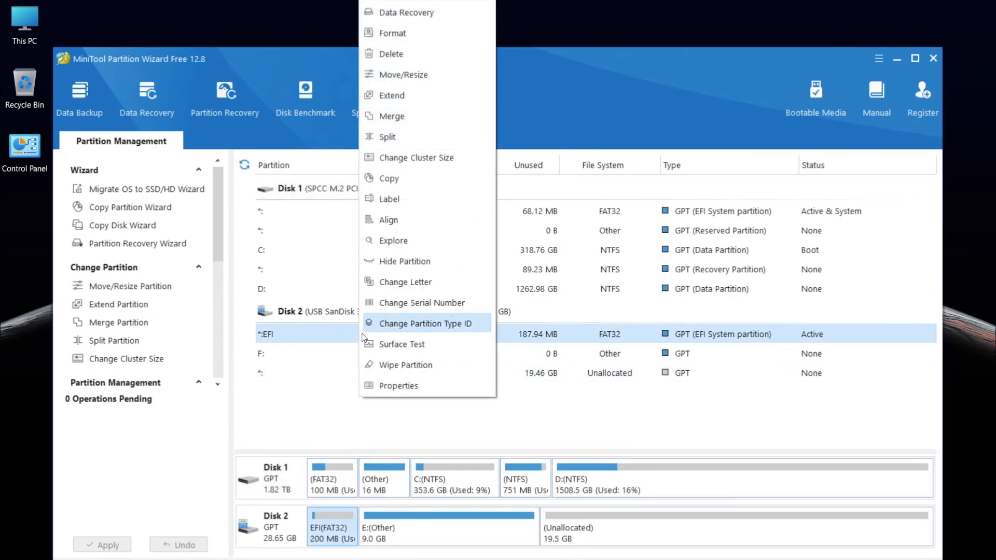
pyautogui.click(384, 289)
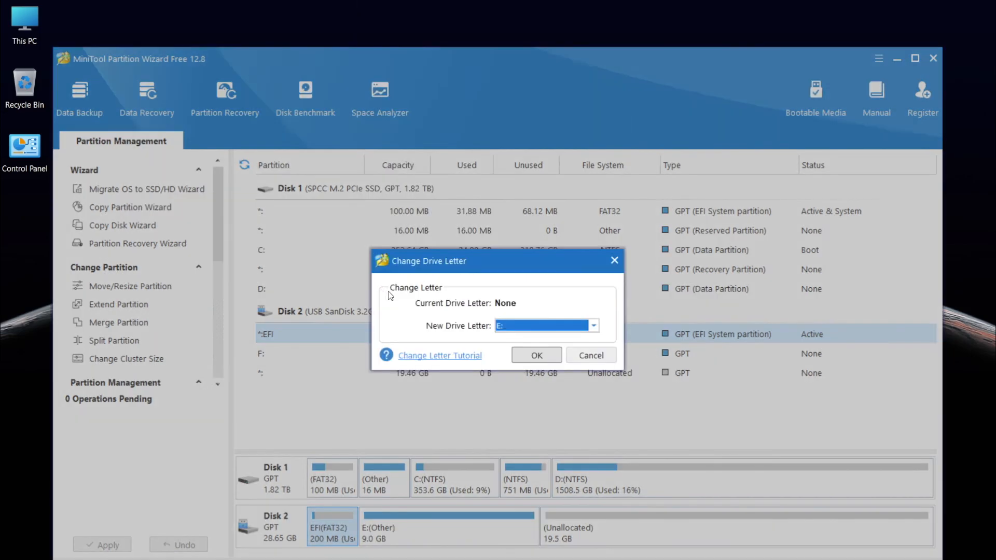
pyautogui.click(537, 355)
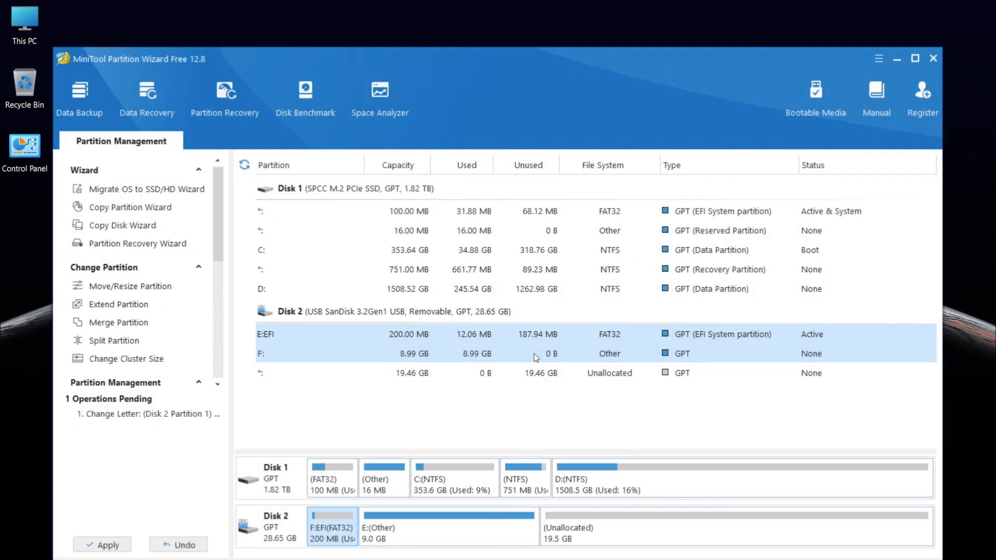
pyautogui.click(127, 545)
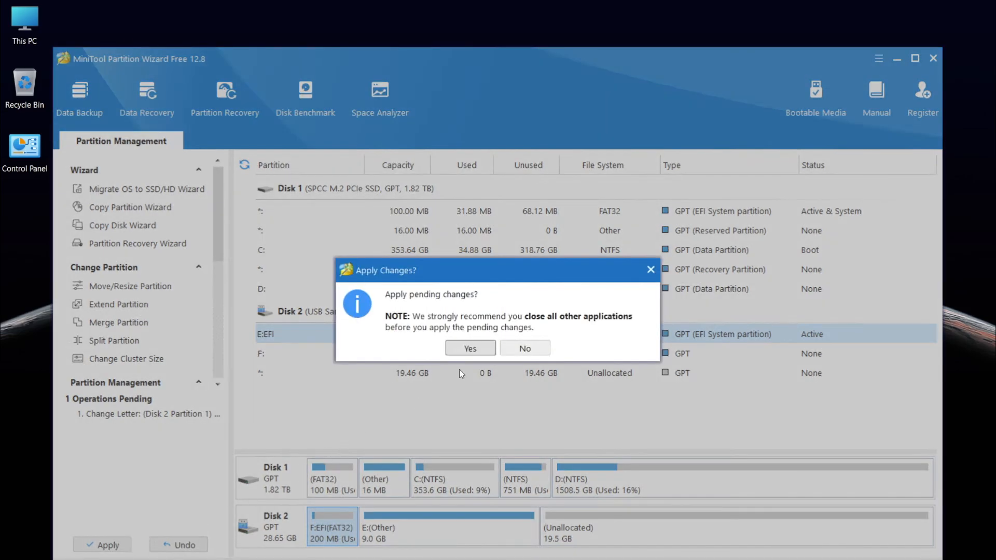
pyautogui.click(470, 349)
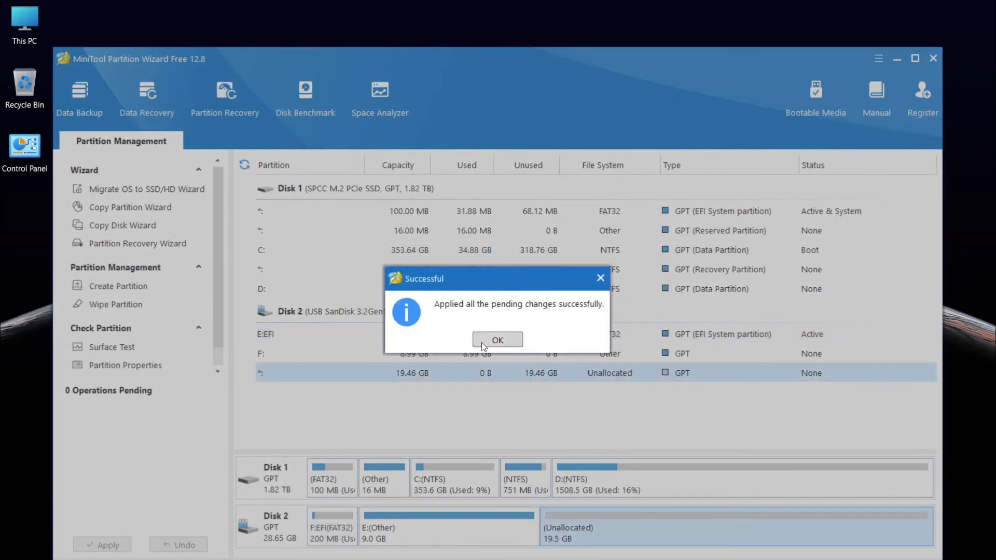
pyautogui.click(496, 340)
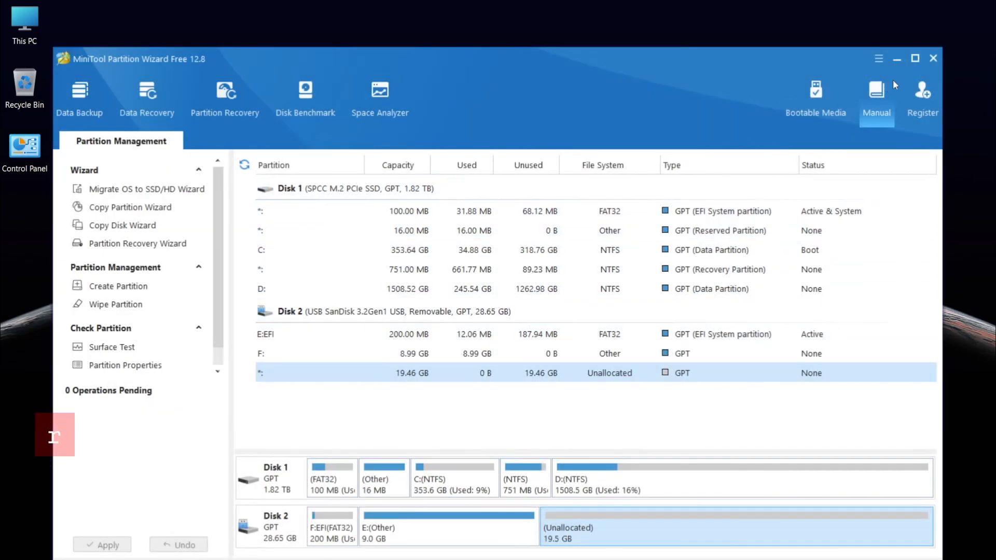
pyautogui.click(932, 59)
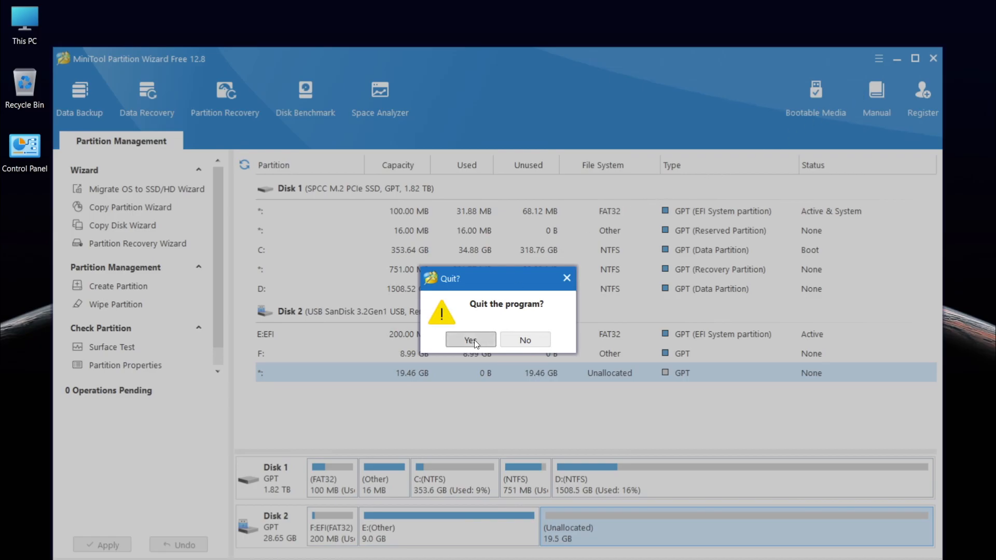
pyautogui.click(471, 339)
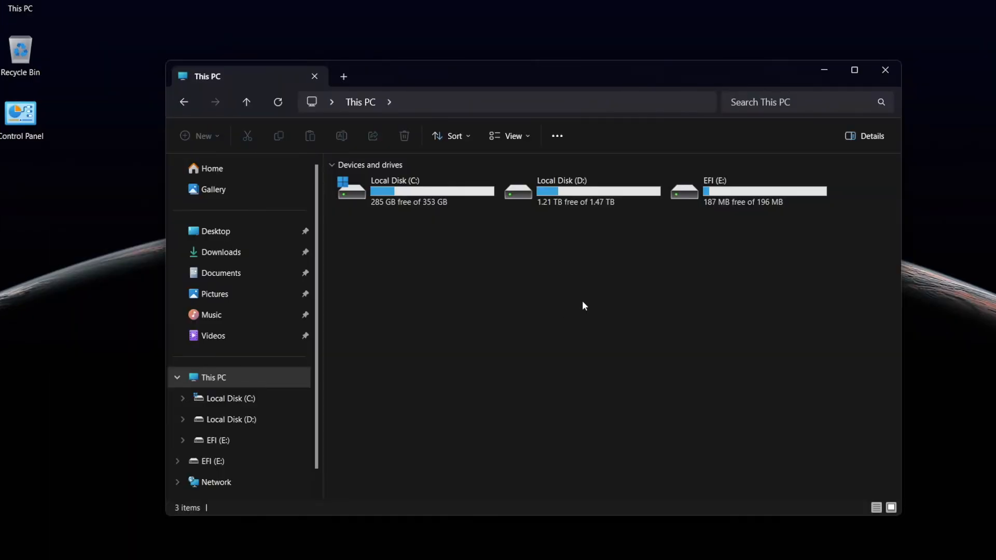
# Step: Try to open the EFI (E:) drive, continuing past the permission prompt and opening its security properties
pyautogui.doubleClick(717, 197)
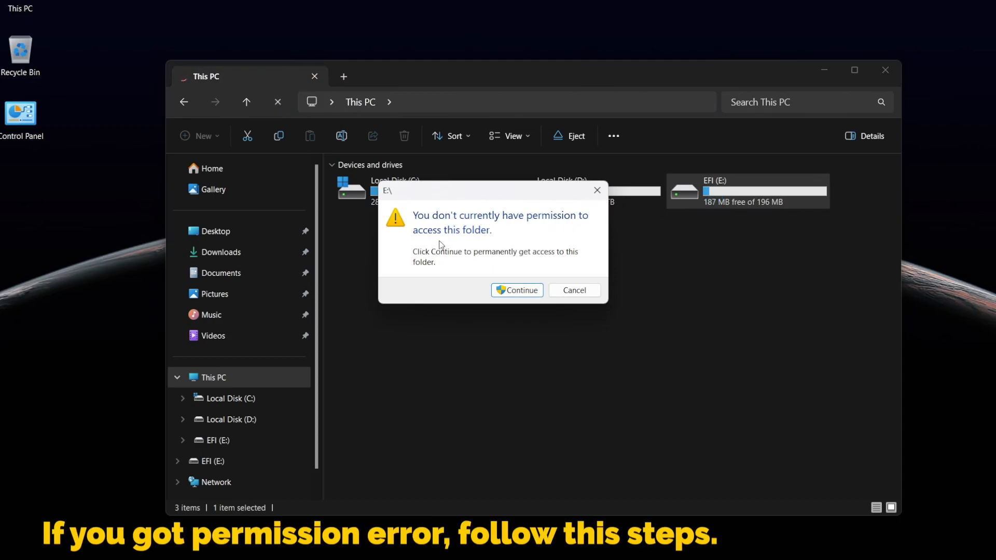
pyautogui.click(520, 291)
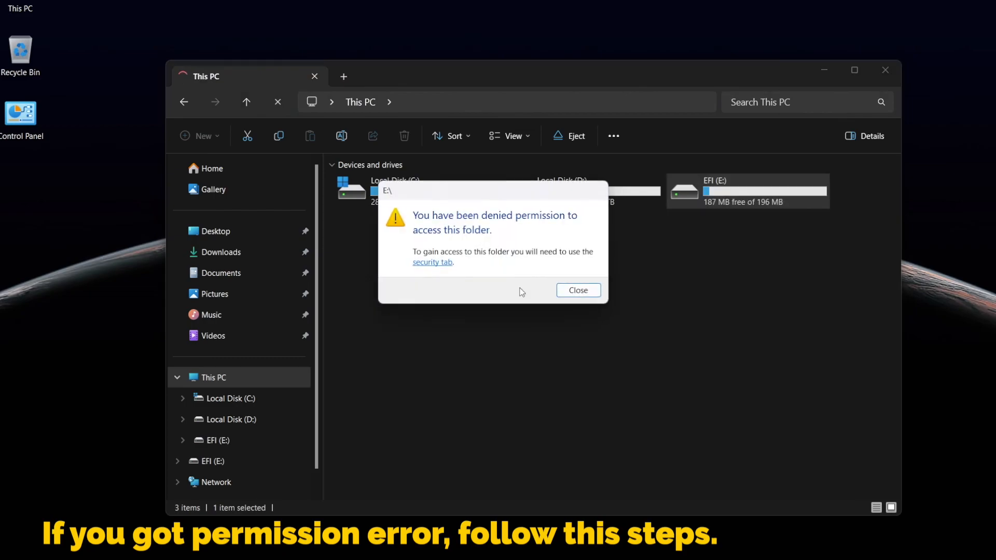
pyautogui.click(432, 263)
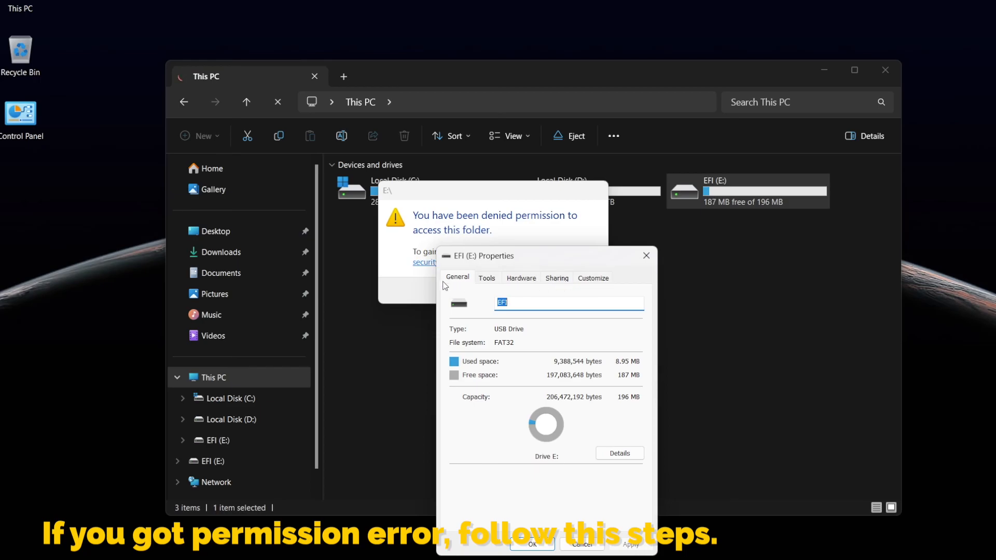
pyautogui.click(643, 261)
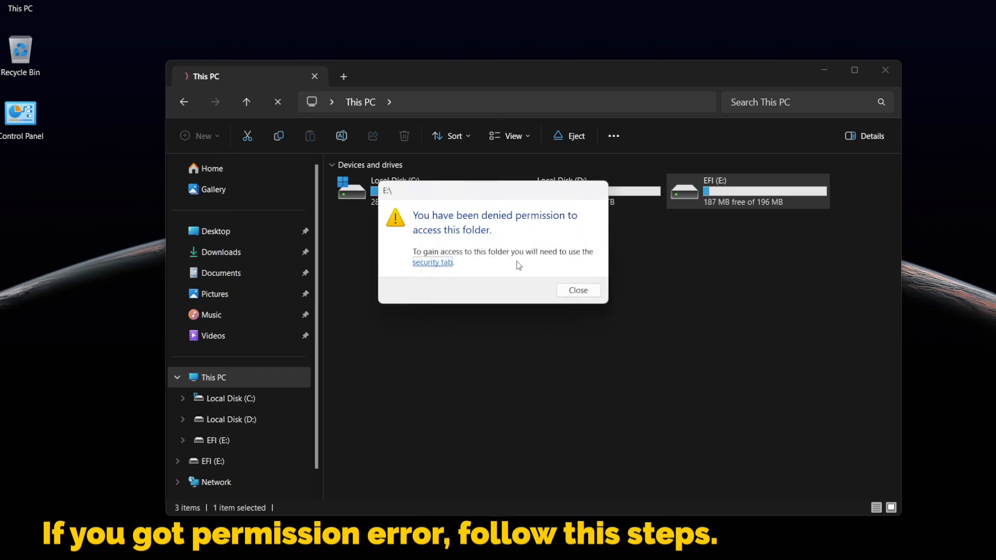
pyautogui.click(594, 291)
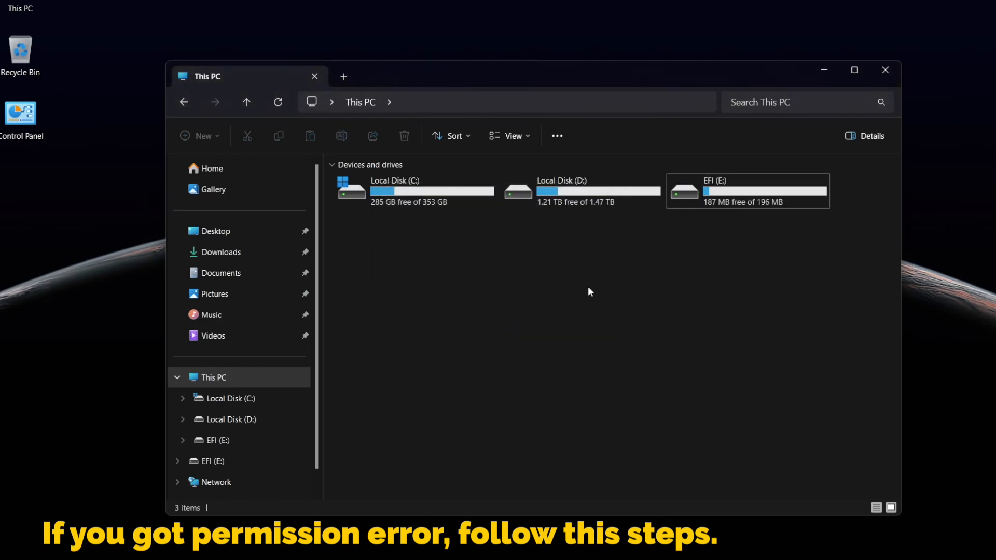
# Step: Open Edit group policy and expand Computer Configuration > Windows Settings > Security Settings > Local Policies > Security Options
pyautogui.click(449, 559)
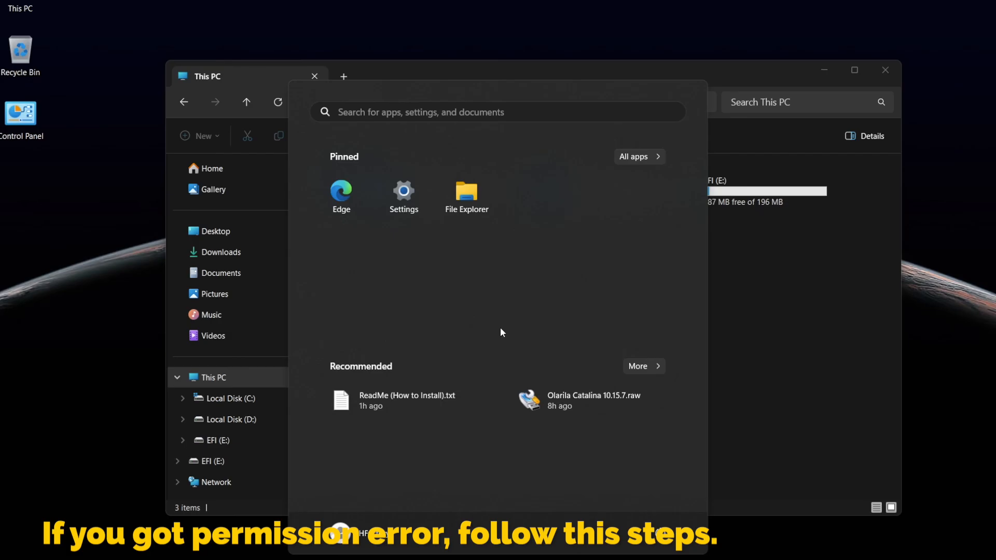
pyautogui.write('edit group policy')
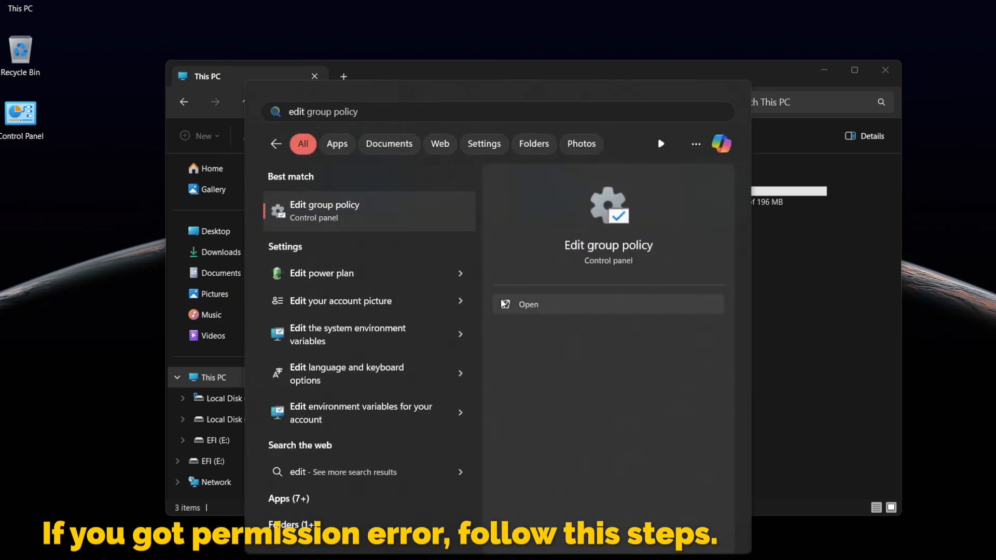
pyautogui.click(388, 219)
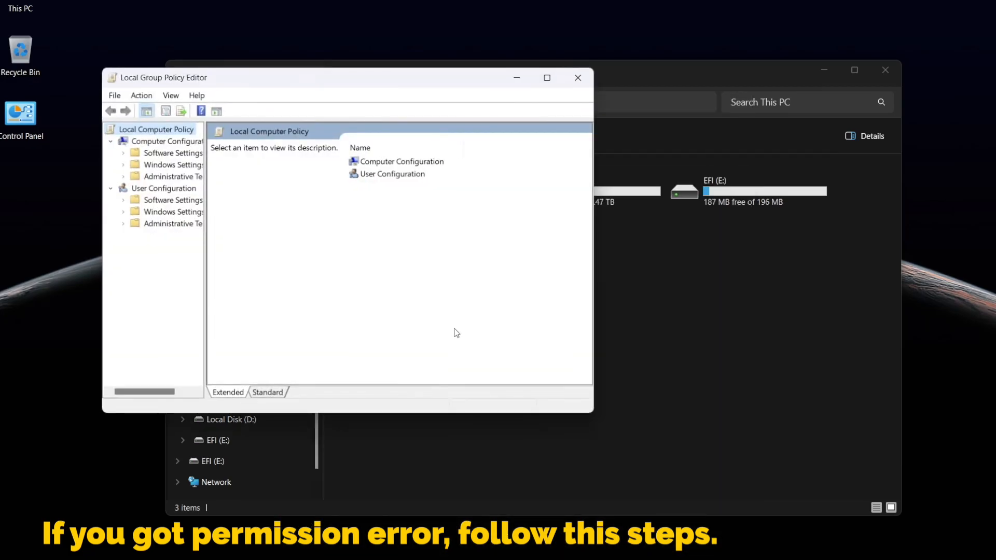
pyautogui.moveTo(204, 358); pyautogui.dragTo(300, 361)
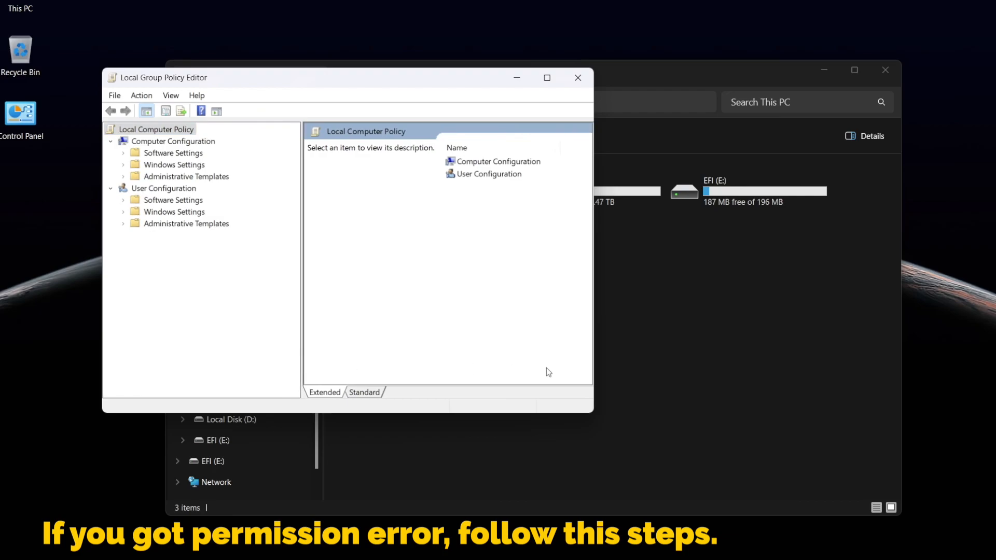
pyautogui.moveTo(598, 367); pyautogui.dragTo(756, 367)
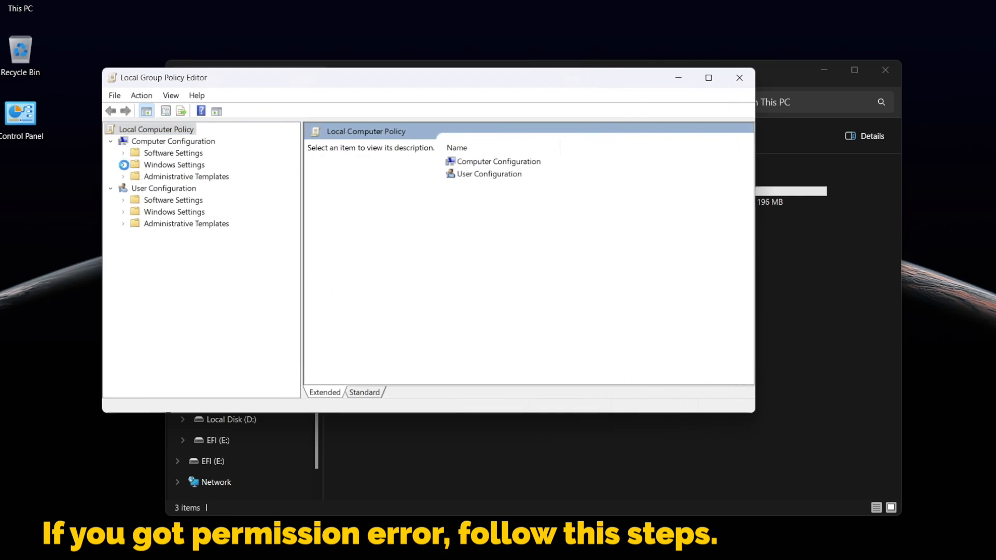
pyautogui.click(124, 165)
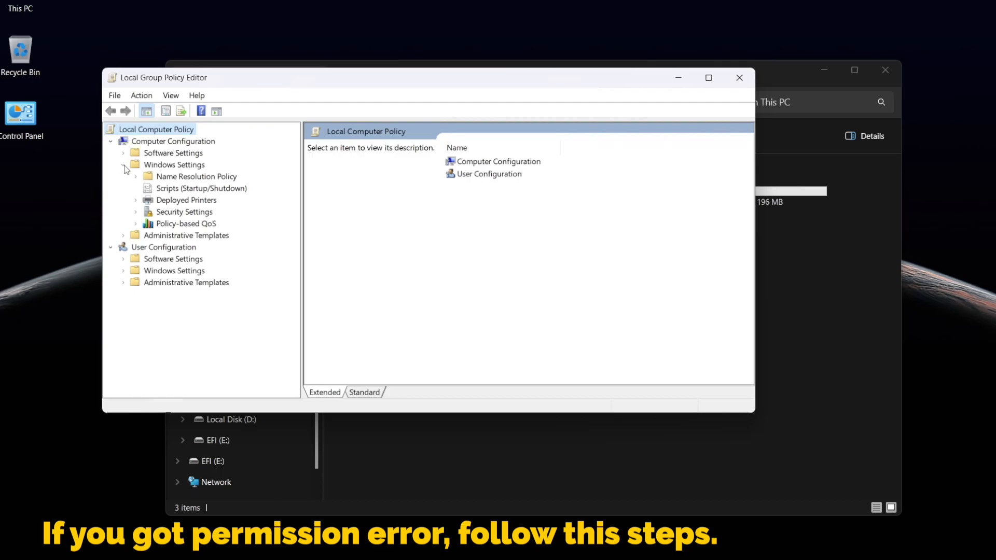
pyautogui.click(136, 212)
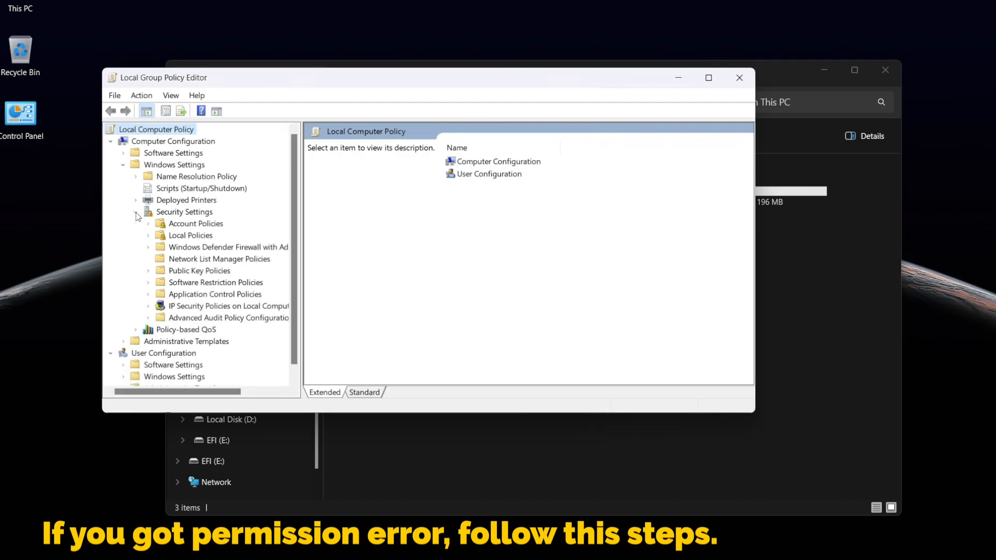
pyautogui.click(149, 235)
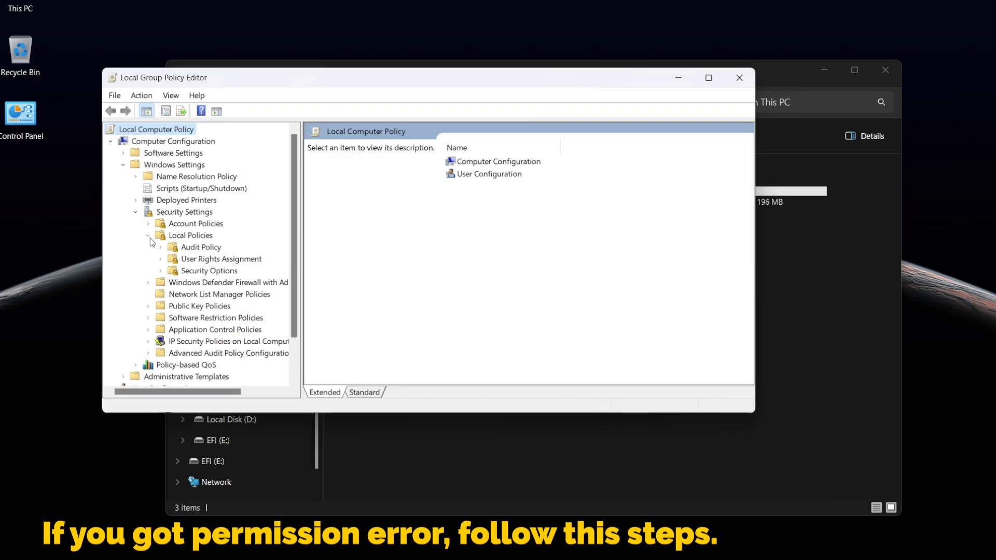
pyautogui.click(199, 271)
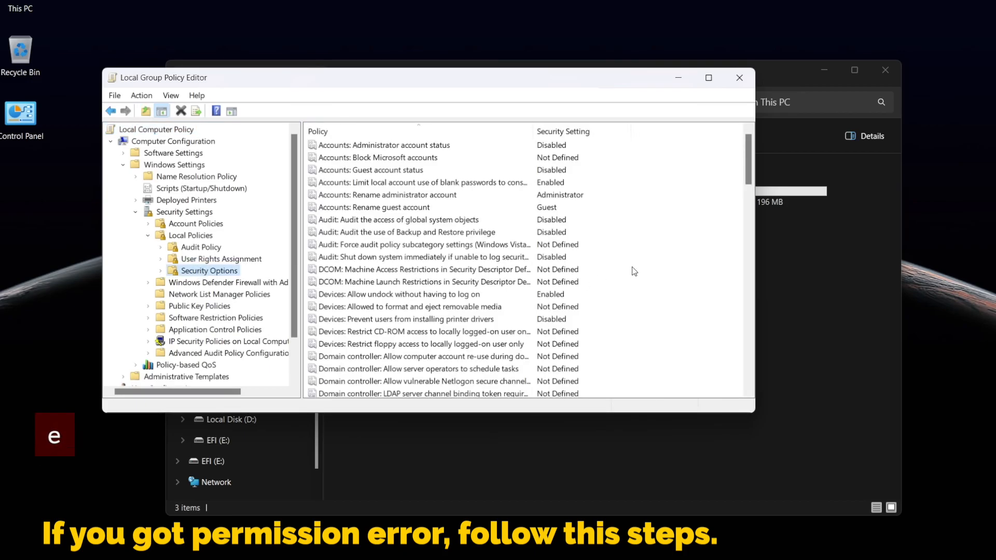
# Step: Disable the policy User Account Control: Admin Approval Mode for the Built-in Administrator account
pyautogui.moveTo(746, 168); pyautogui.dragTo(683, 374)
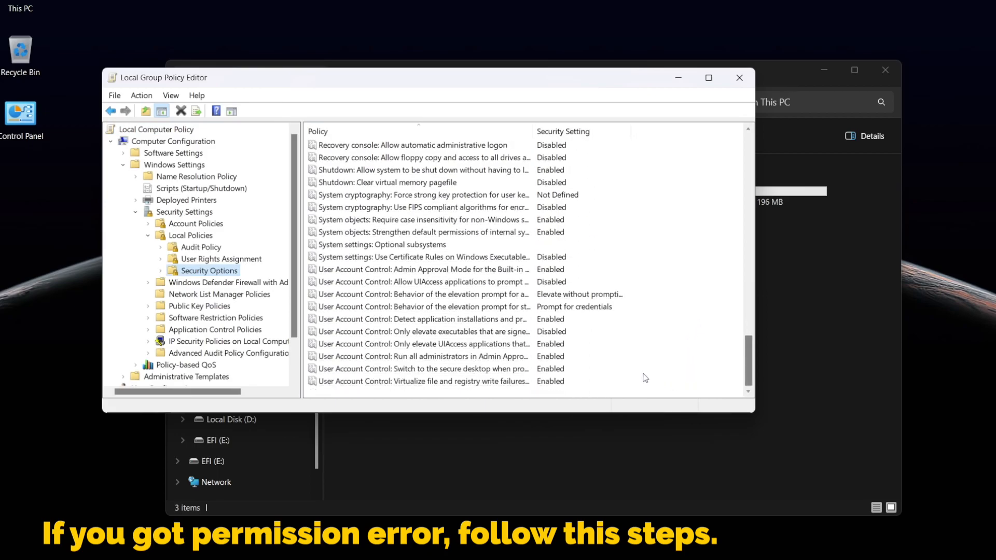
pyautogui.click(405, 271)
pyautogui.doubleClick(419, 270)
pyautogui.click(341, 188)
pyautogui.click(438, 394)
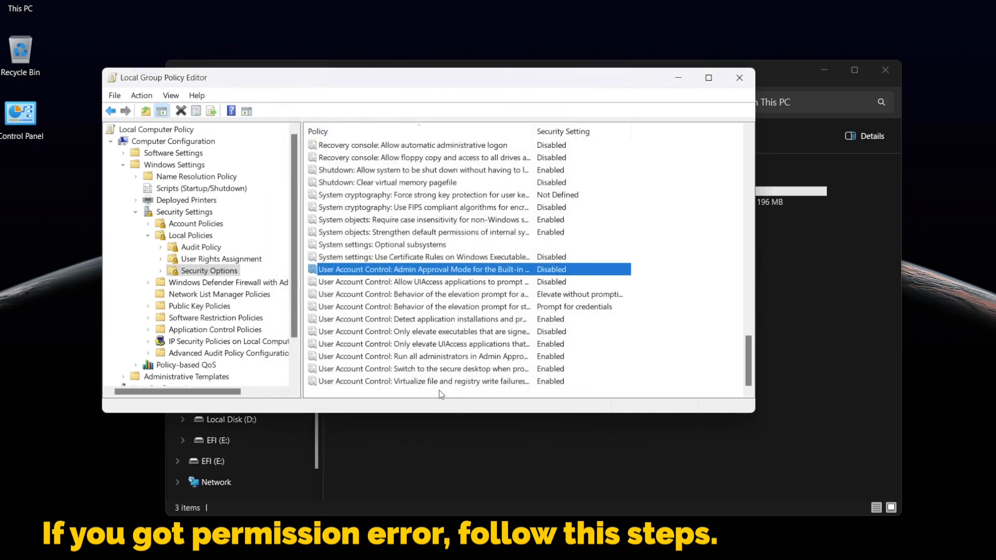
# Step: Disable User Account Control: Run all administrators in Admin Approval Mode, then close the policy editor and File Explorer
pyautogui.doubleClick(435, 358)
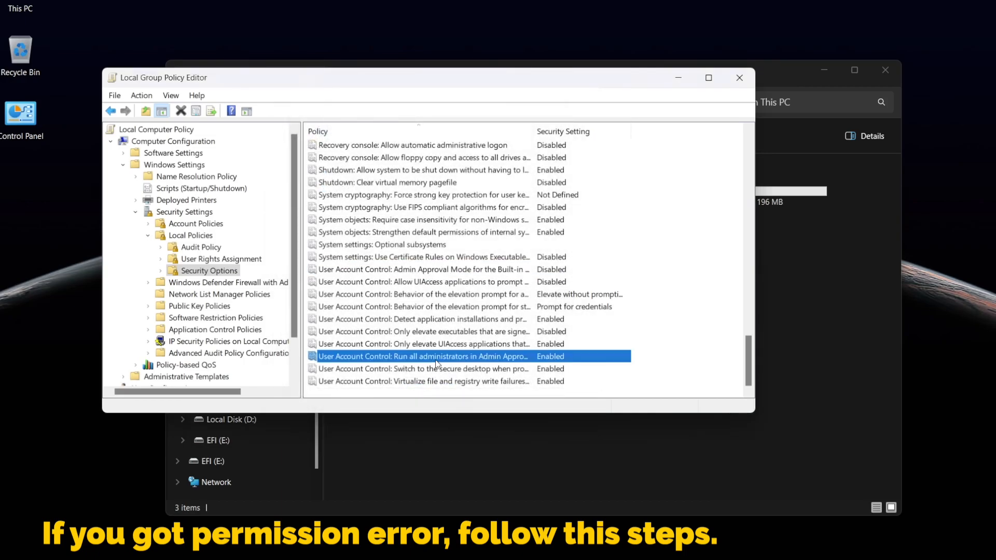
pyautogui.click(335, 188)
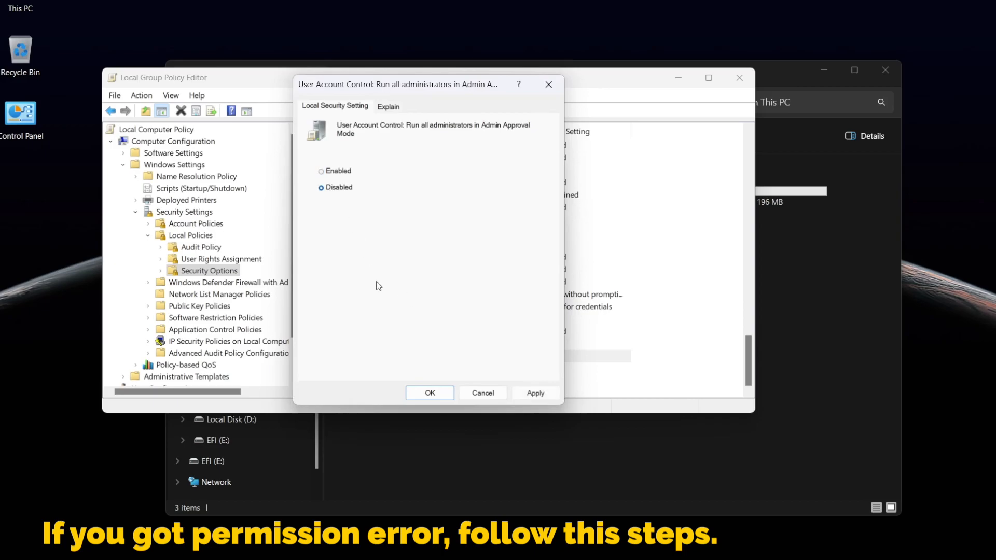
pyautogui.click(435, 394)
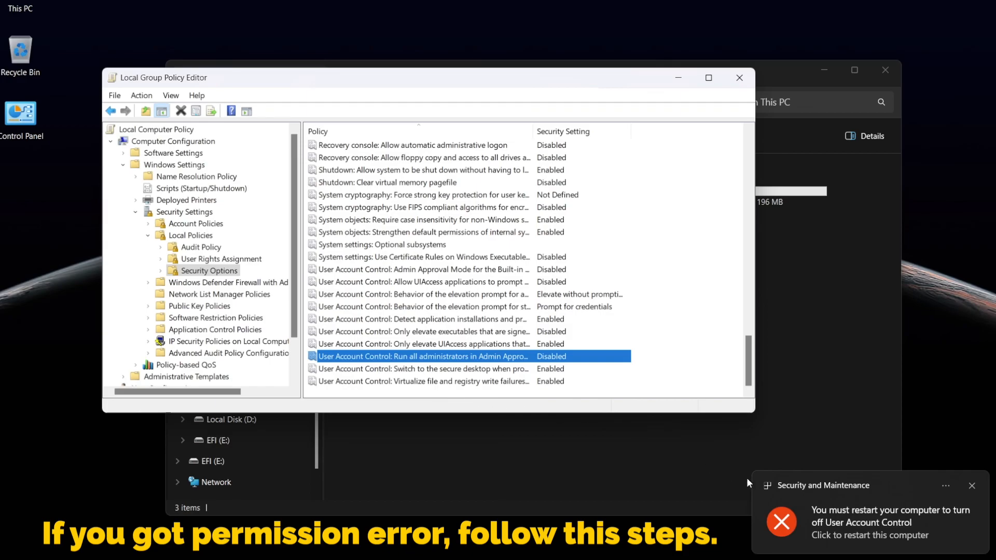
pyautogui.click(741, 79)
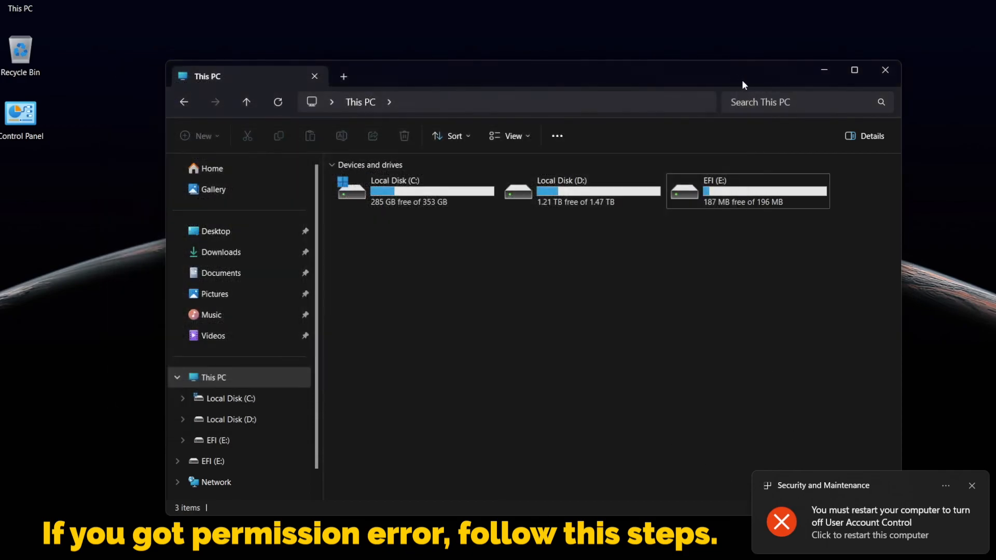
pyautogui.click(886, 71)
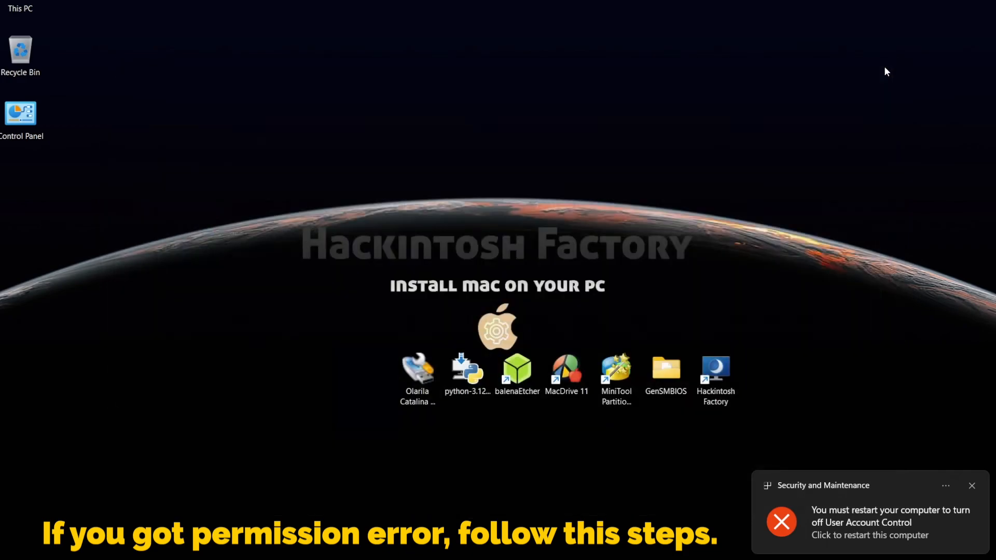
# Step: Use the restart notification, then open the EFI (E:) drive in File Explorer
pyautogui.click(878, 527)
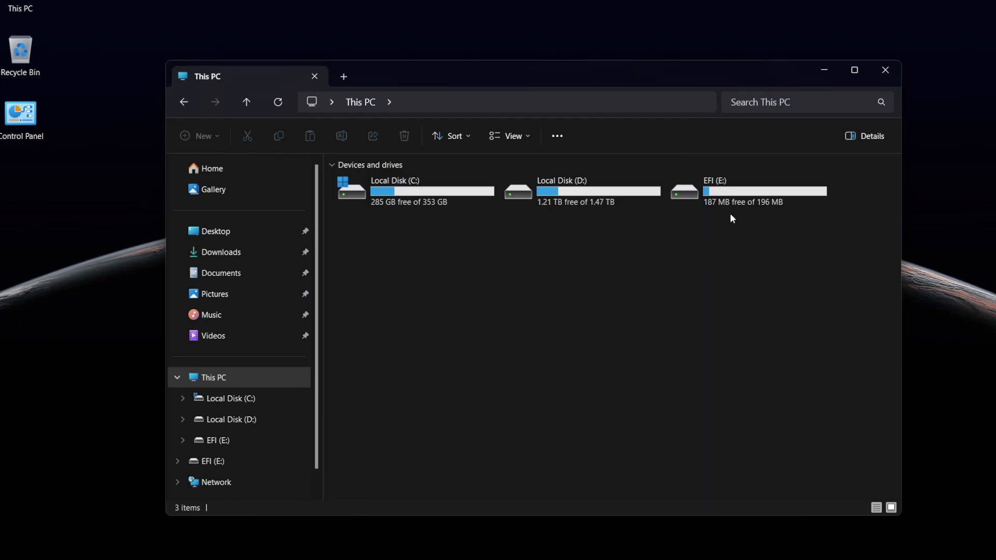
pyautogui.doubleClick(737, 196)
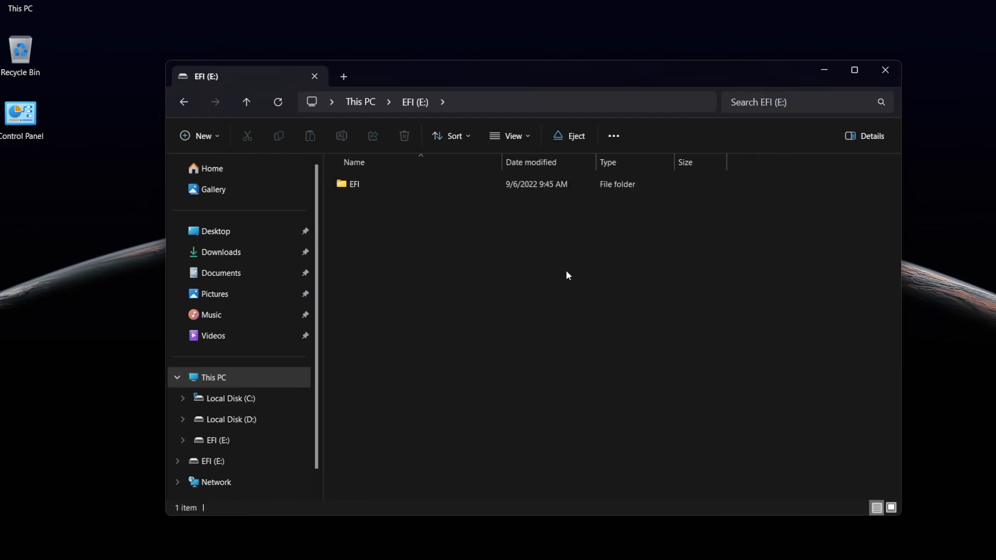
# Step: Copy the EFI folder from the Gigabyte GA-Z77X-UD3H-i5-2500K-GT 640 folder
pyautogui.click(890, 72)
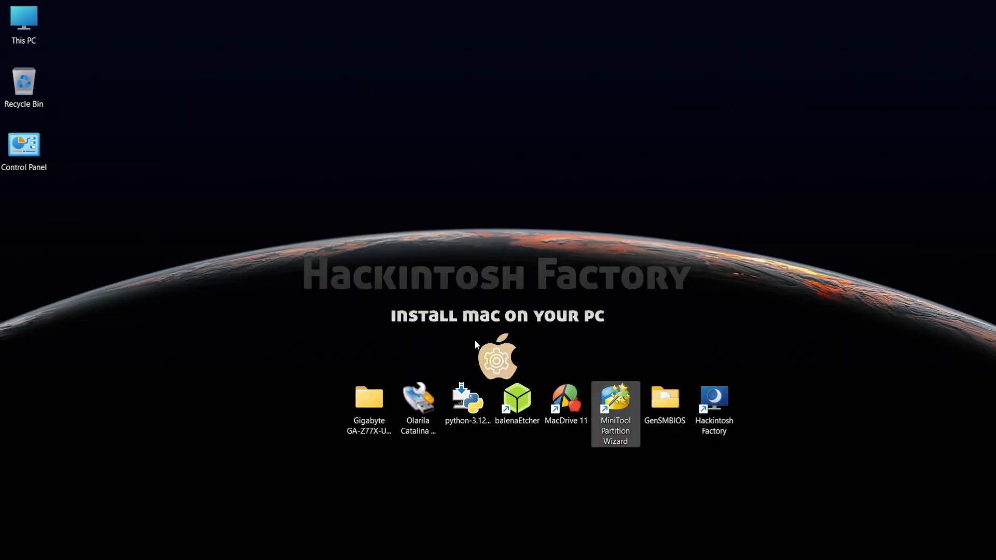
pyautogui.click(379, 398)
pyautogui.doubleClick(368, 393)
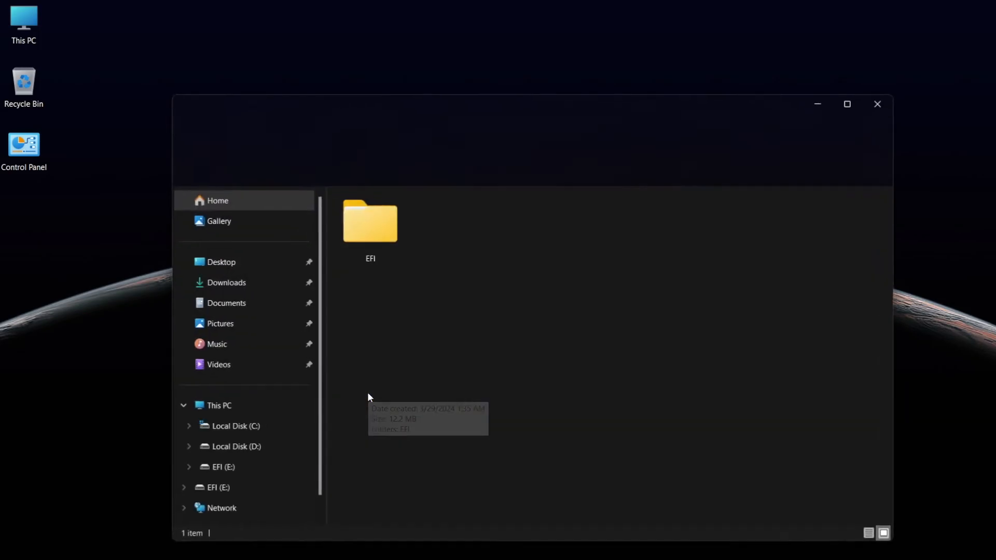
pyautogui.rightClick(373, 224)
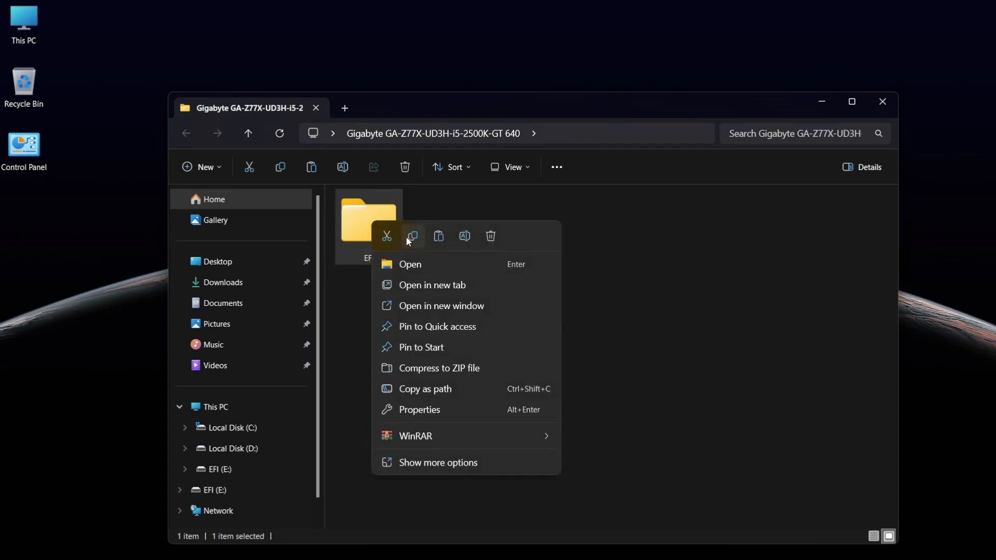
pyautogui.click(411, 237)
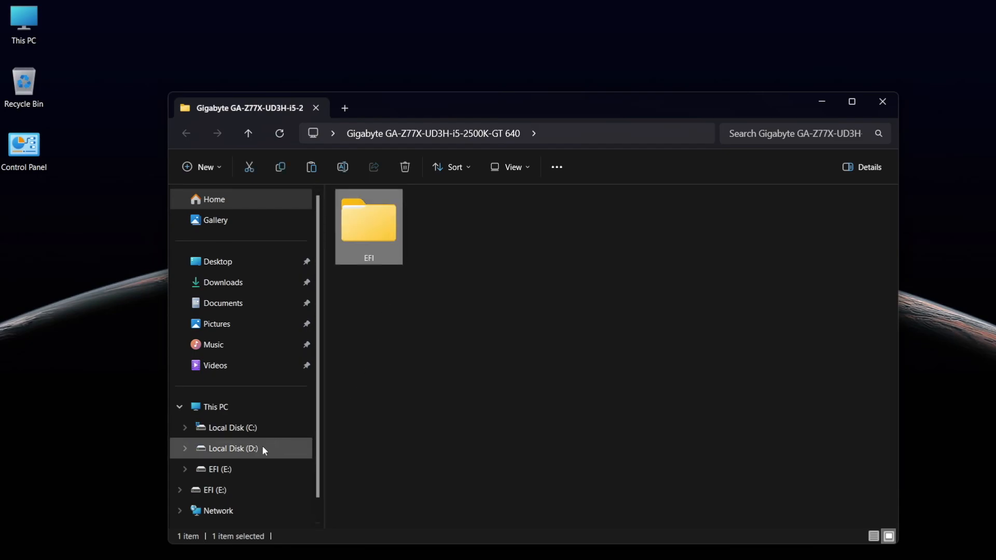
# Step: Permanently delete the EFI folder on the EFI (E:) drive and paste the copied EFI folder in its place
pyautogui.click(222, 470)
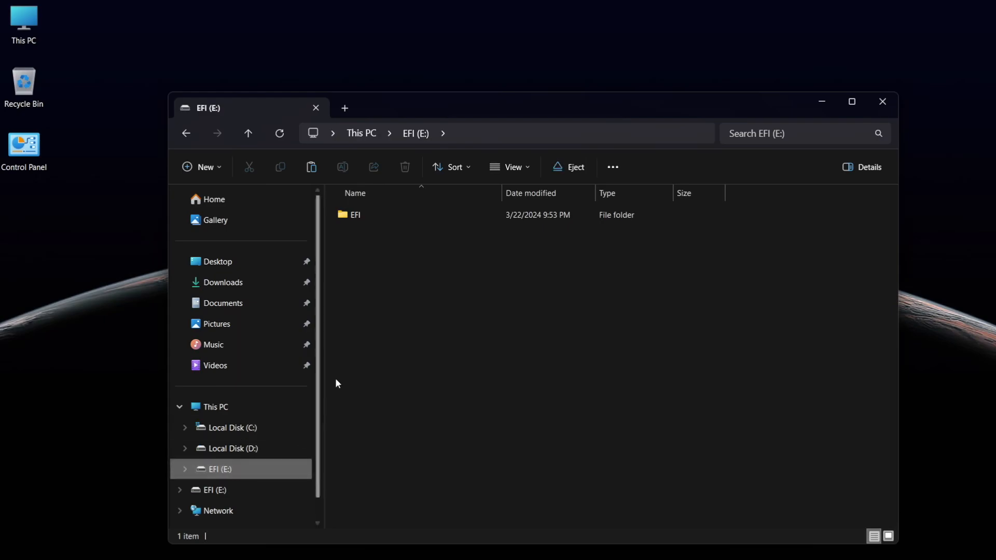
pyautogui.click(369, 221)
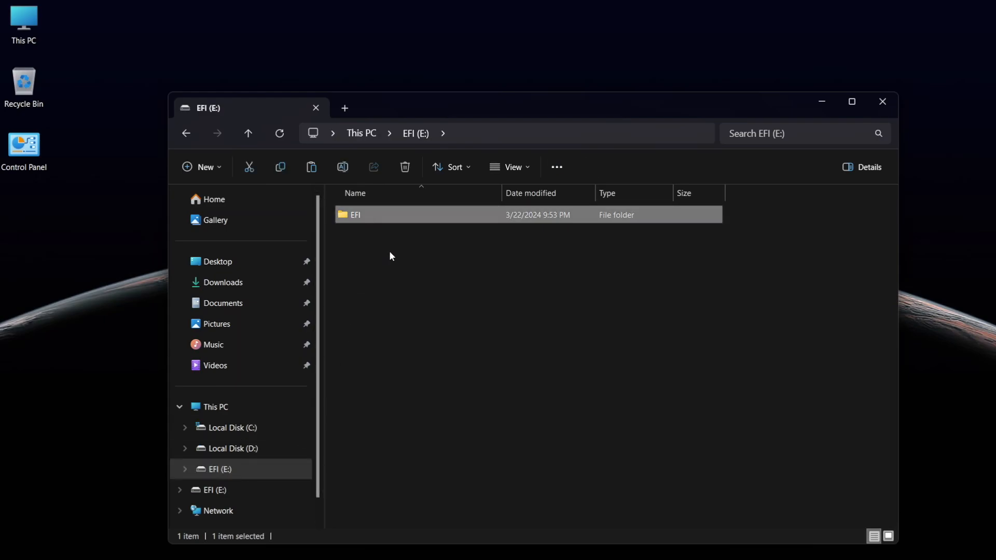
pyautogui.hotkey('shift', 'Delete')
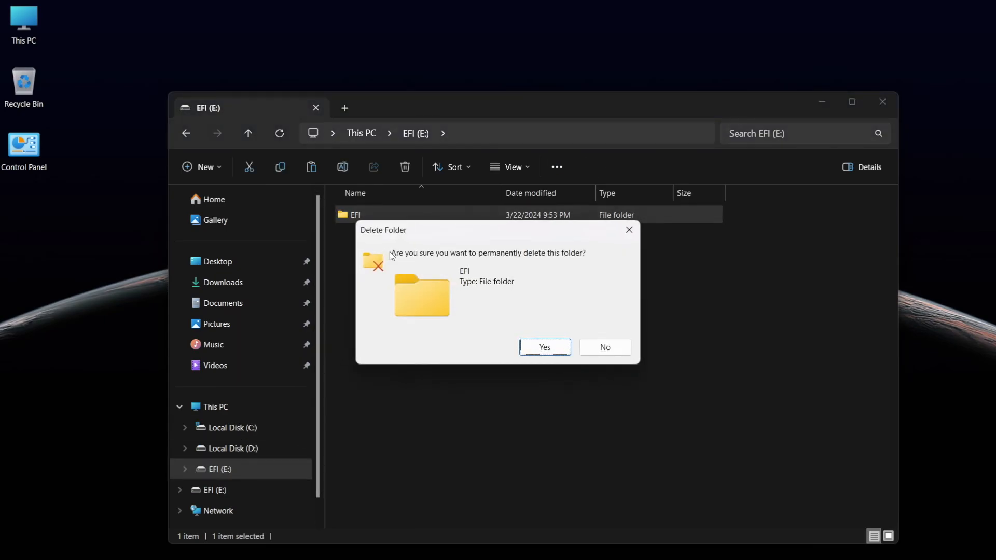
pyautogui.press('Return')
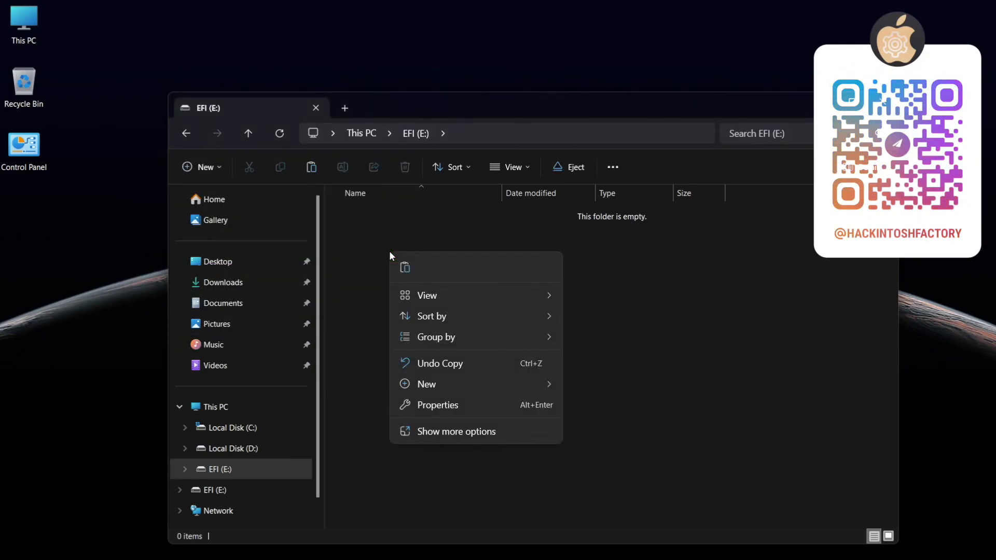
pyautogui.click(400, 268)
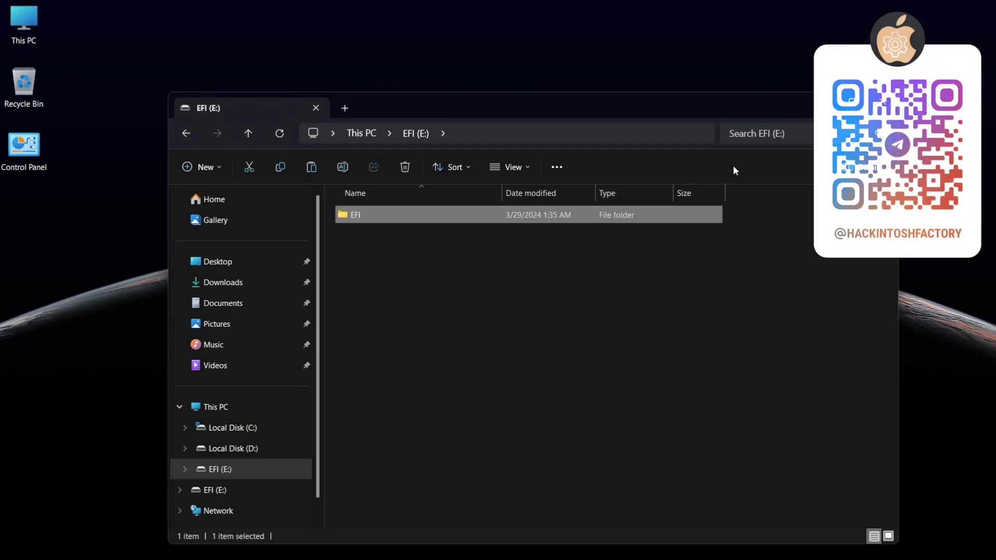
pyautogui.click(885, 105)
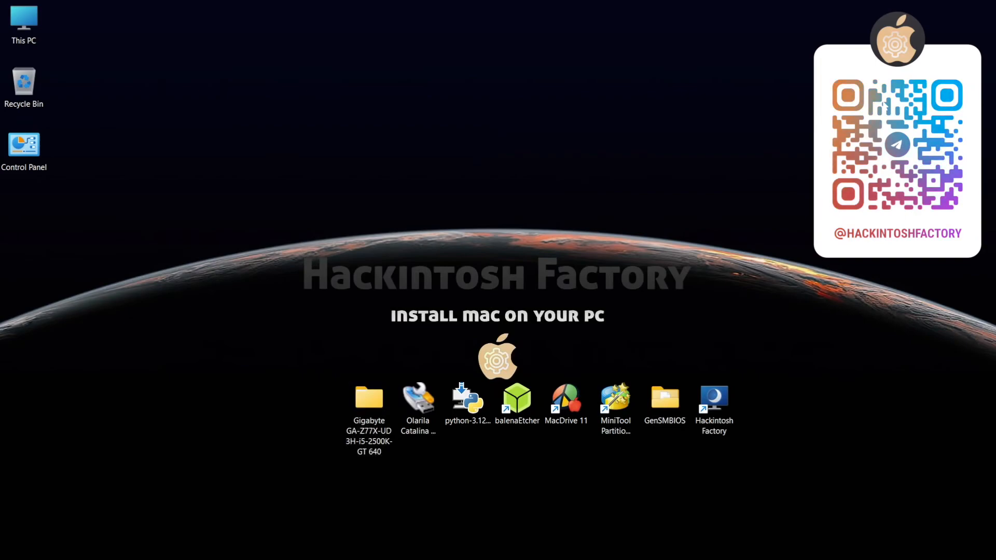
# Step: Run GenSMBIOS.bat from the GenSMBIOS folder and install or update MacSerial with option 1
pyautogui.click(666, 401)
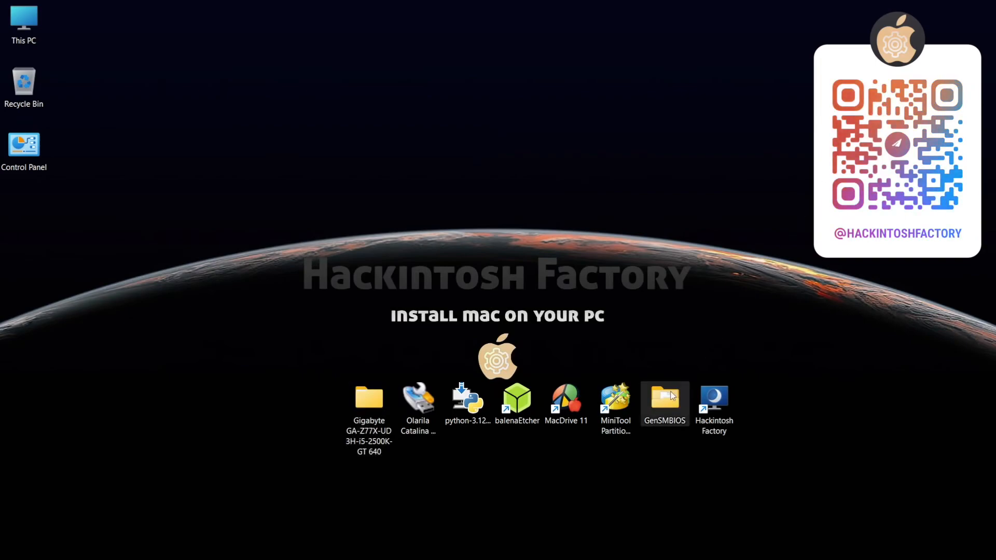
pyautogui.doubleClick(665, 401)
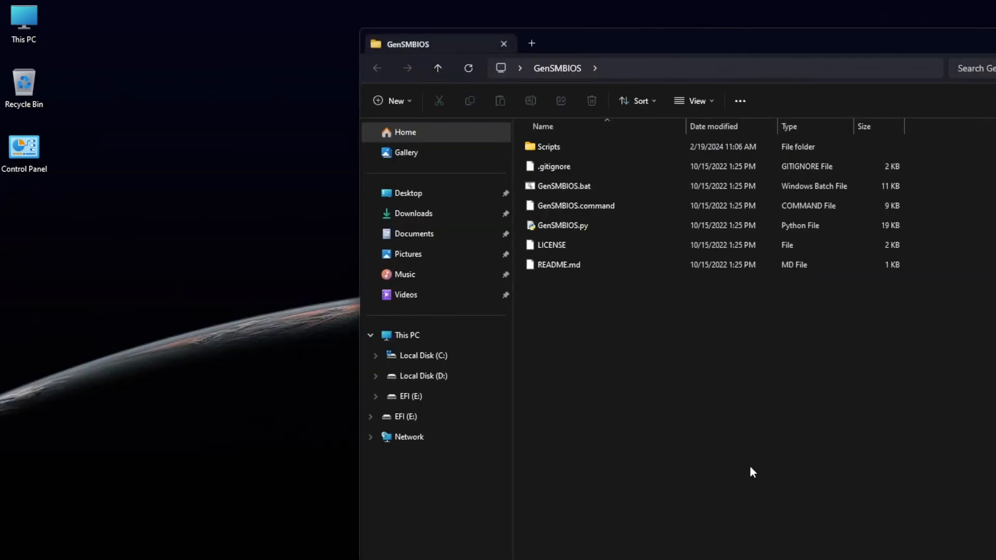
pyautogui.doubleClick(606, 190)
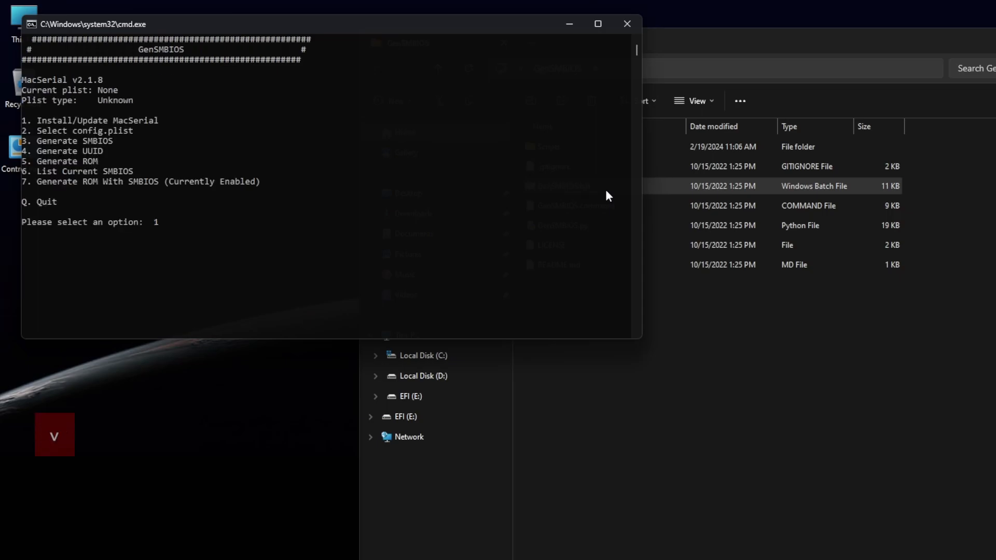
pyautogui.press('Return')
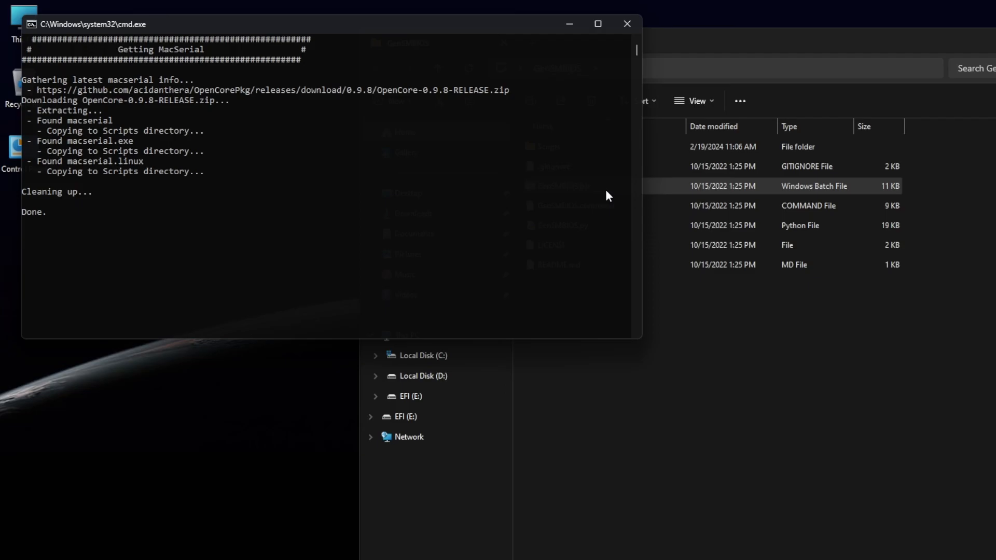
# Step: Select the config.plist from E:\EFI\OC as GenSMBIOS's target plist
pyautogui.write('2')
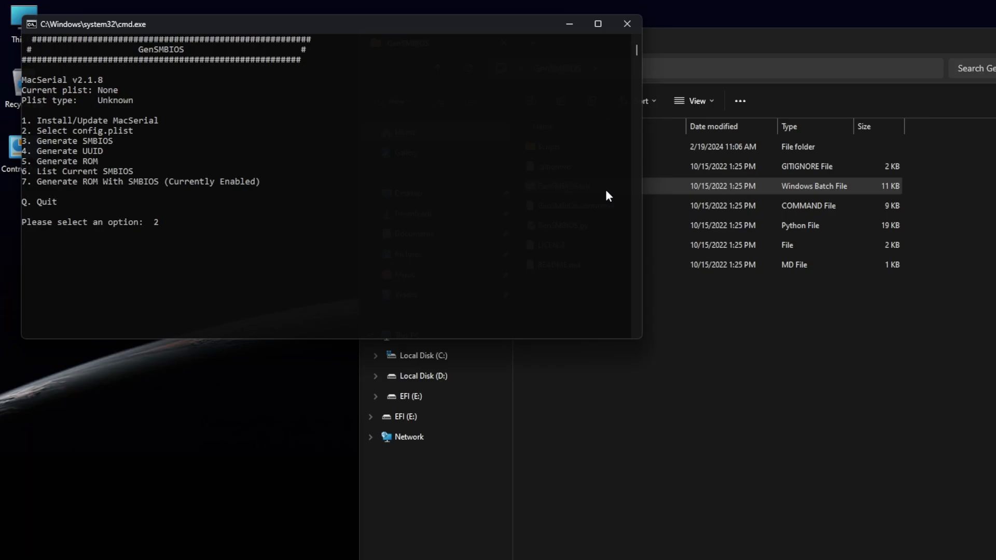
pyautogui.press('Return')
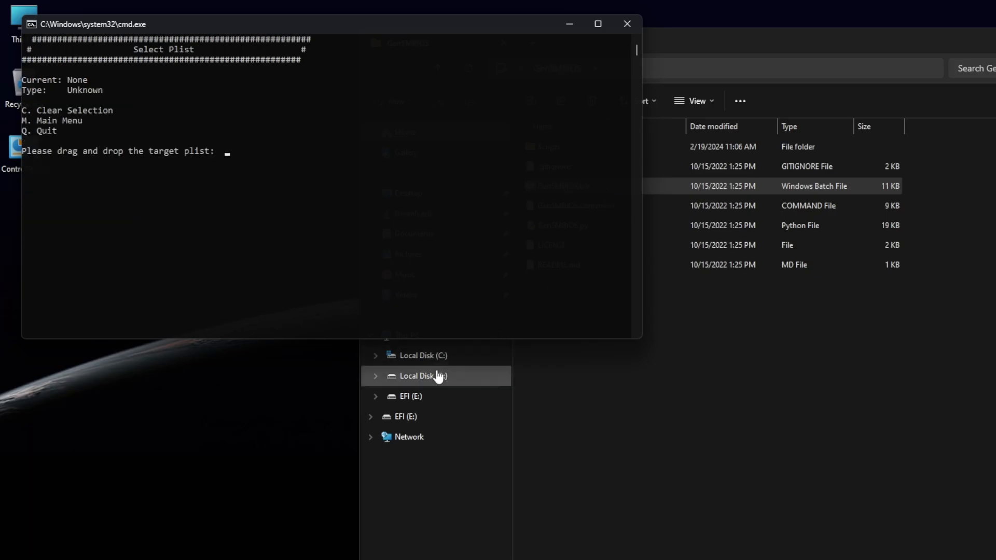
pyautogui.click(450, 396)
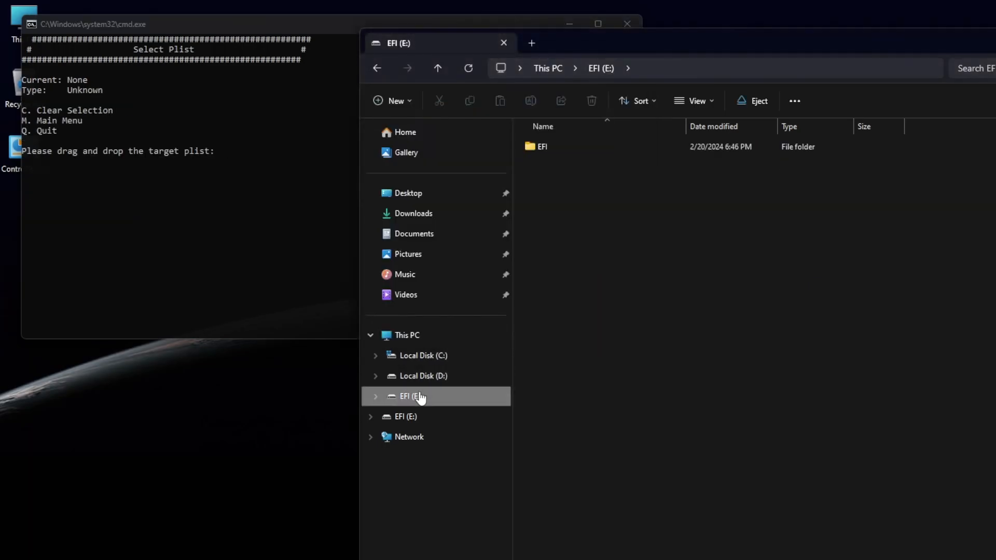
pyautogui.doubleClick(565, 148)
pyautogui.doubleClick(551, 167)
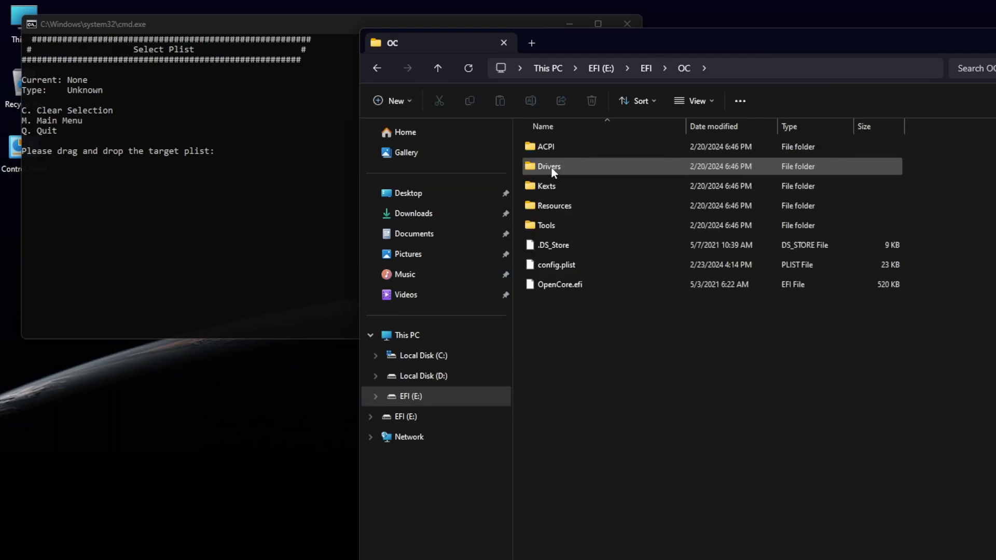
pyautogui.moveTo(537, 267); pyautogui.dragTo(290, 229)
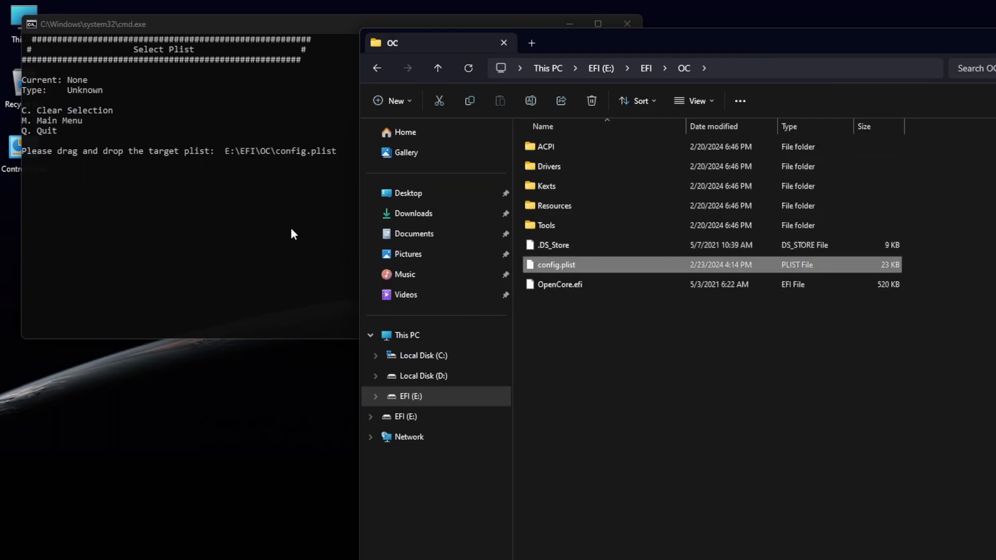
pyautogui.click(316, 271)
pyautogui.press('Return')
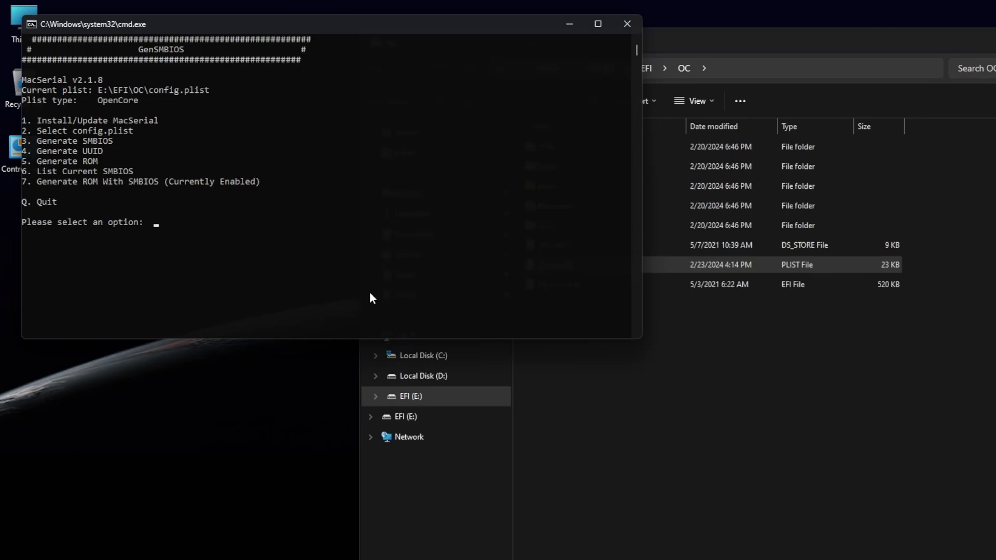
# Step: Generate an iMac13,2 SMBIOS into the config.plist and return to the main menu
pyautogui.write('3')
pyautogui.press('Return')
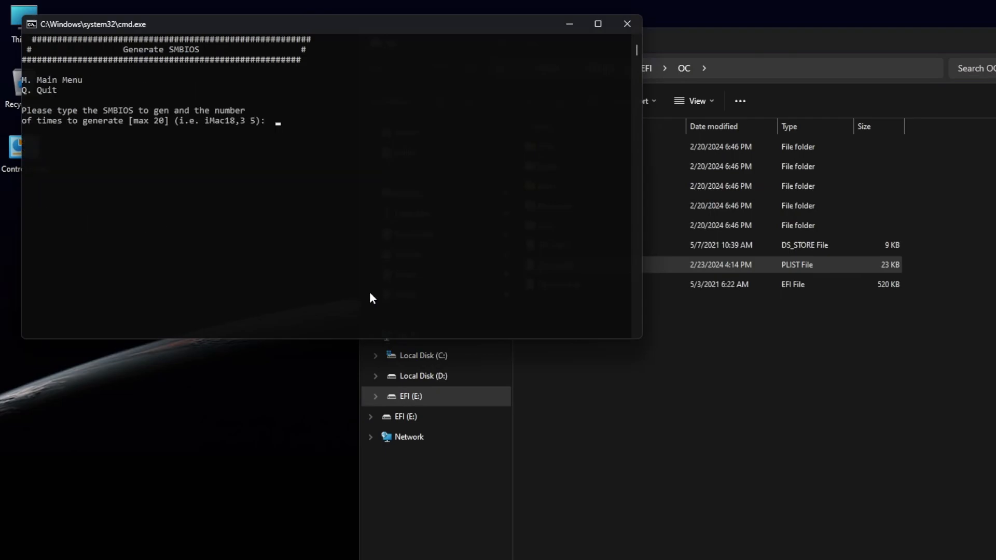
pyautogui.write('iMac13,2')
pyautogui.press('Return')
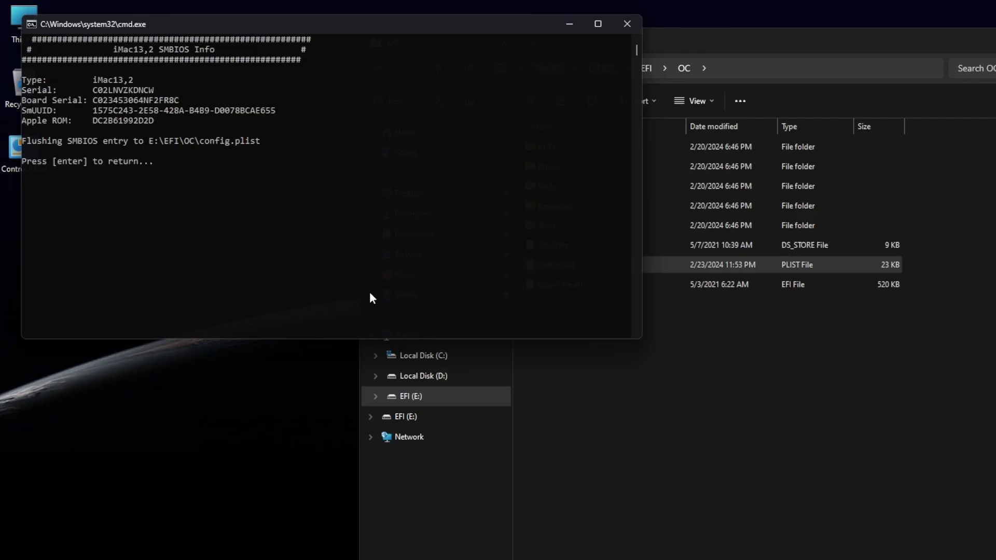
pyautogui.press('Return')
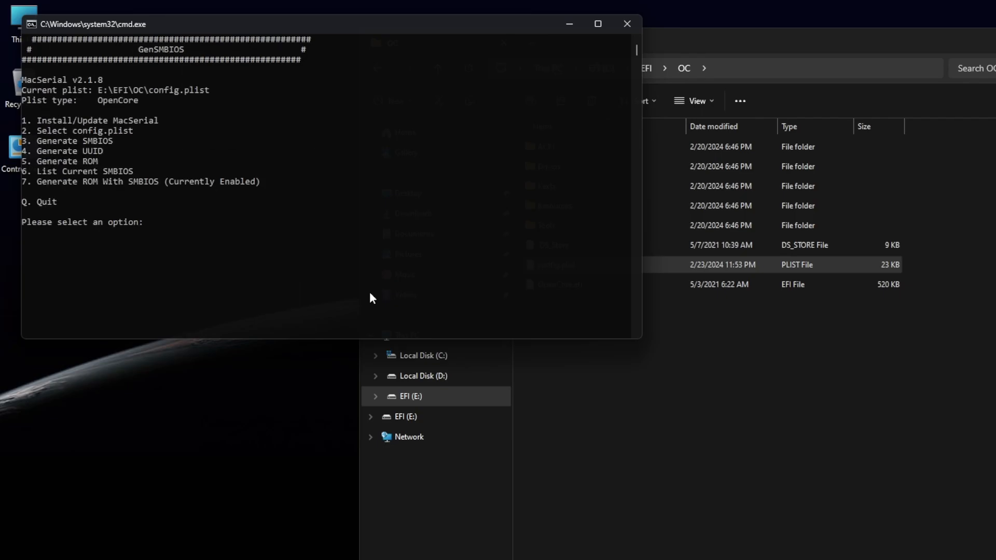
# Step: Generate a UUID with option 4 and return to the main menu
pyautogui.write('4')
pyautogui.press('Return')
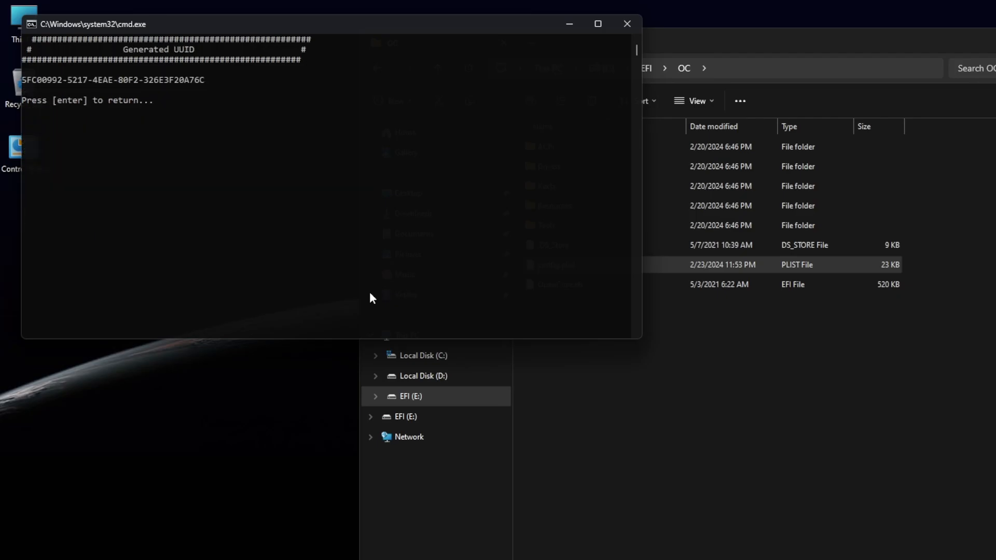
pyautogui.press('Return')
# Step: Generate a ROM with option 5, return to the menu, and quit GenSMBIOS
pyautogui.write('5')
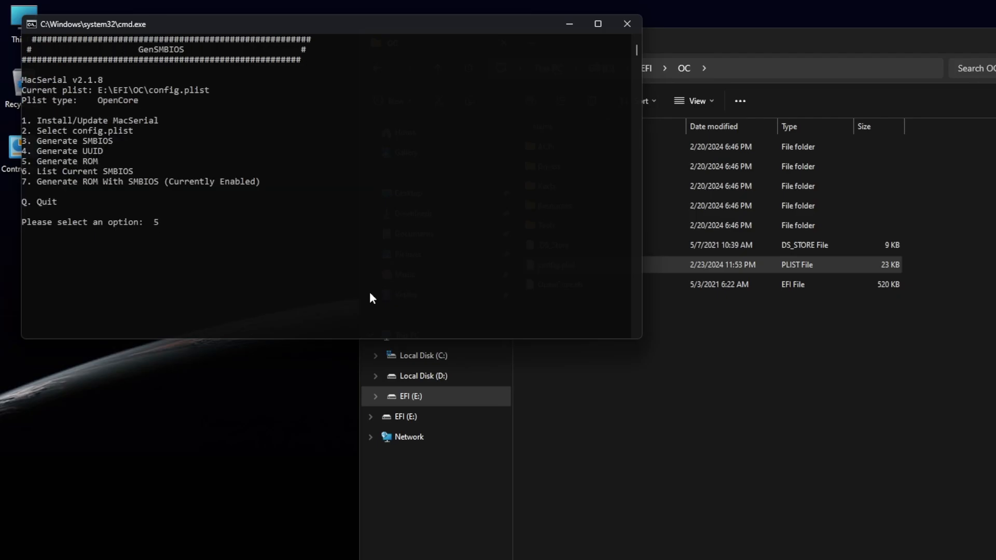
pyautogui.press('Return')
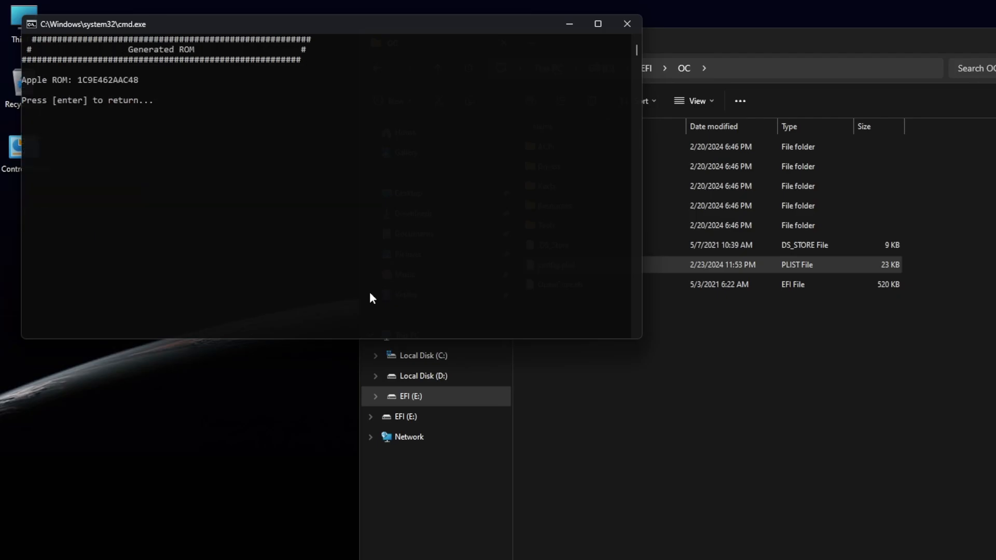
pyautogui.press('Return')
pyautogui.write('q')
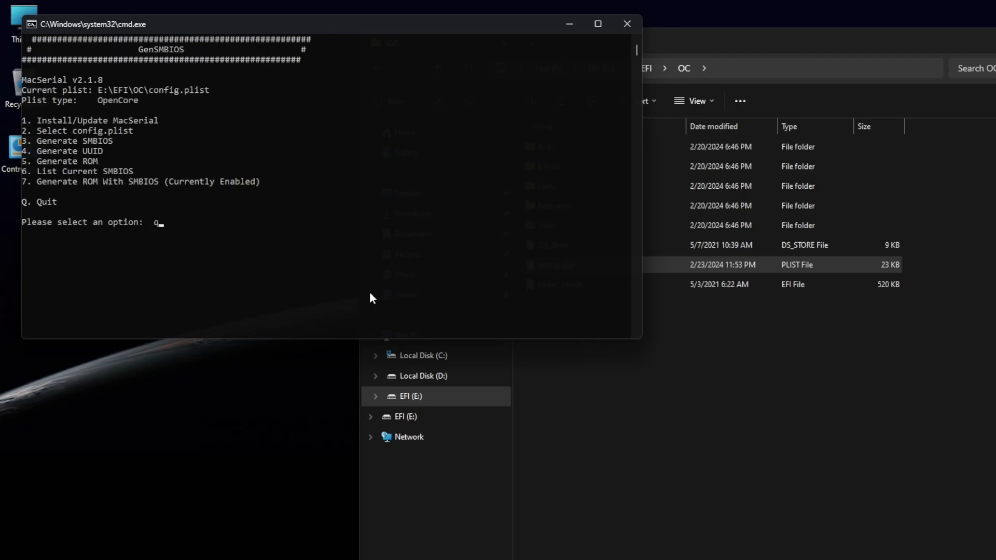
pyautogui.press('Return')
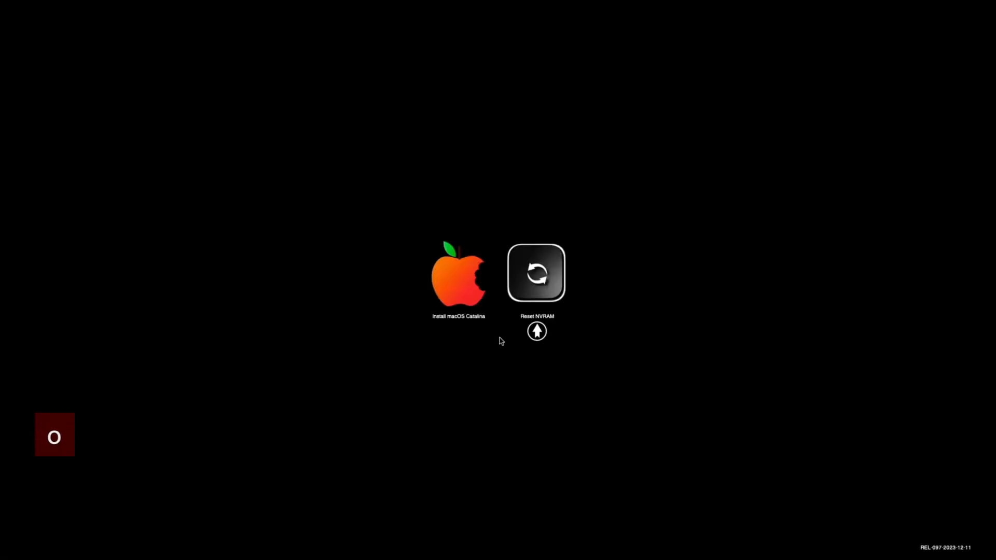
# Step: Boot the Install macOS Catalina entry from the boot picker and open Disk Utility
pyautogui.press('Left')
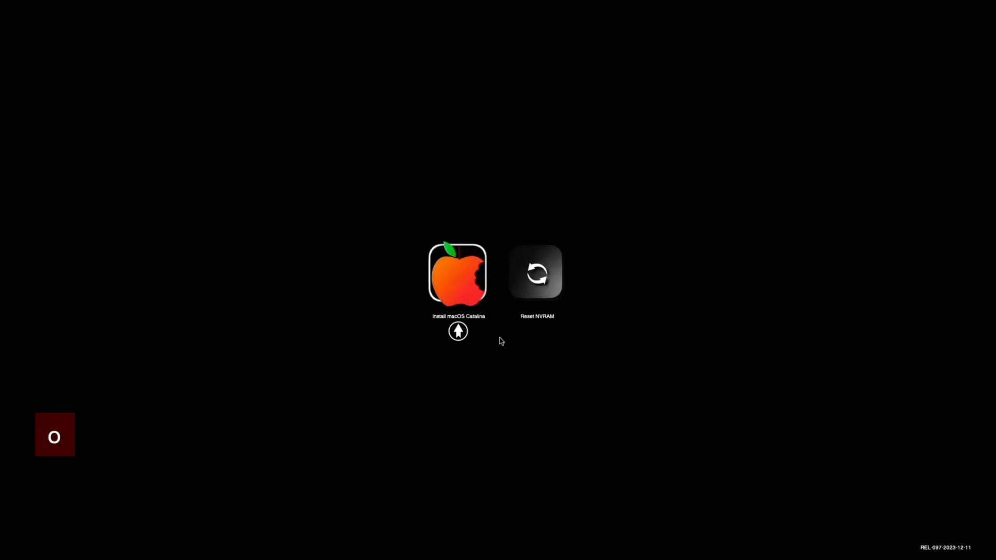
pyautogui.press('Return')
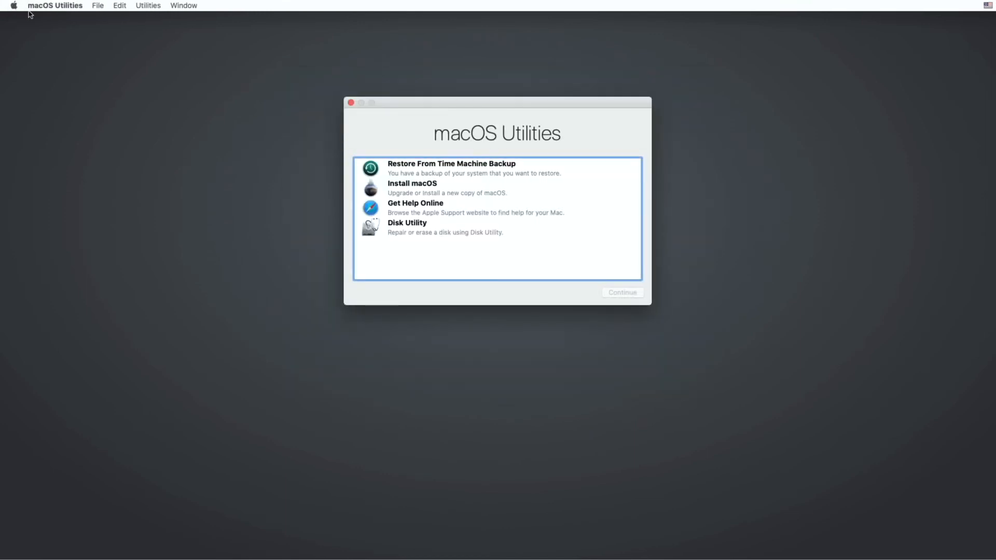
pyautogui.click(428, 233)
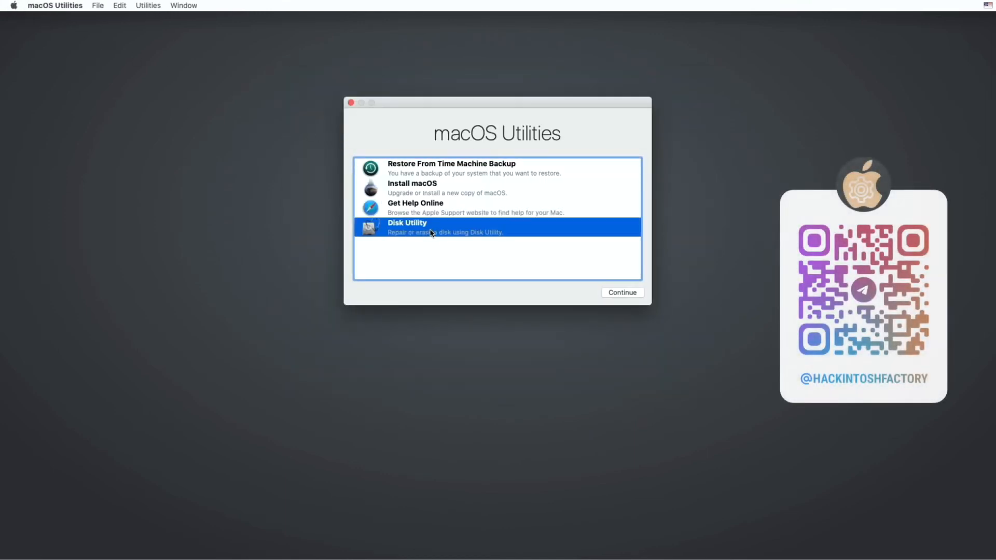
pyautogui.click(621, 296)
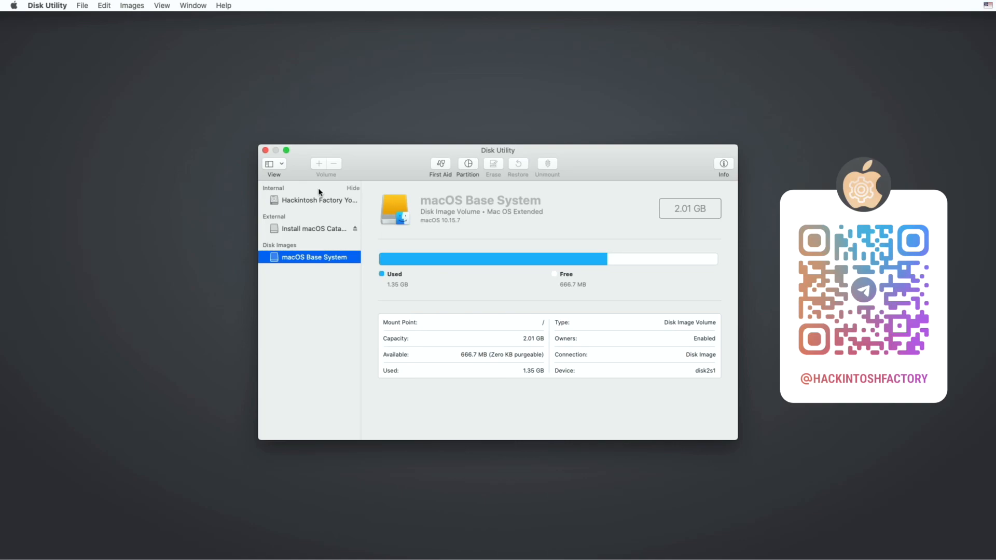
# Step: Show all devices in Disk Utility and select the Hitachi internal disk
pyautogui.click(280, 165)
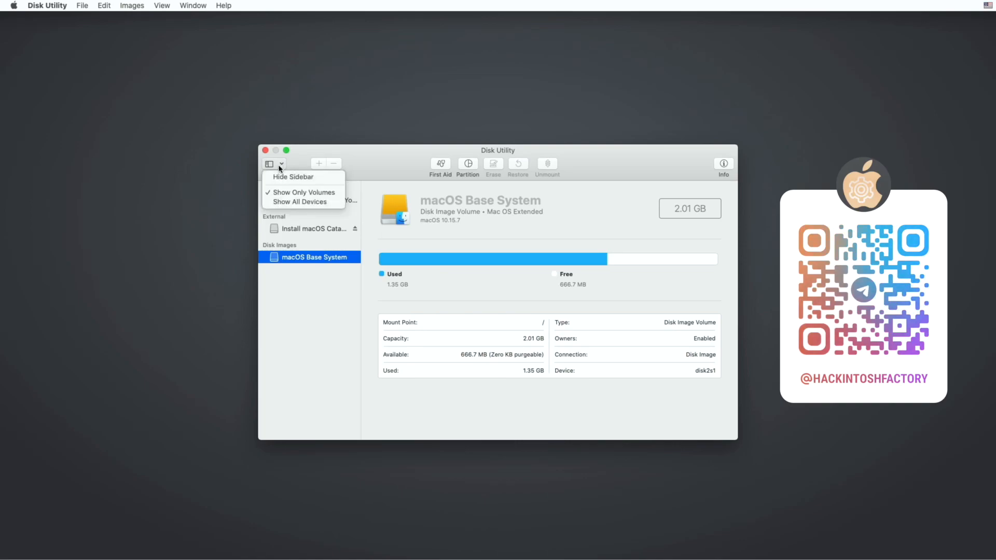
pyautogui.click(300, 203)
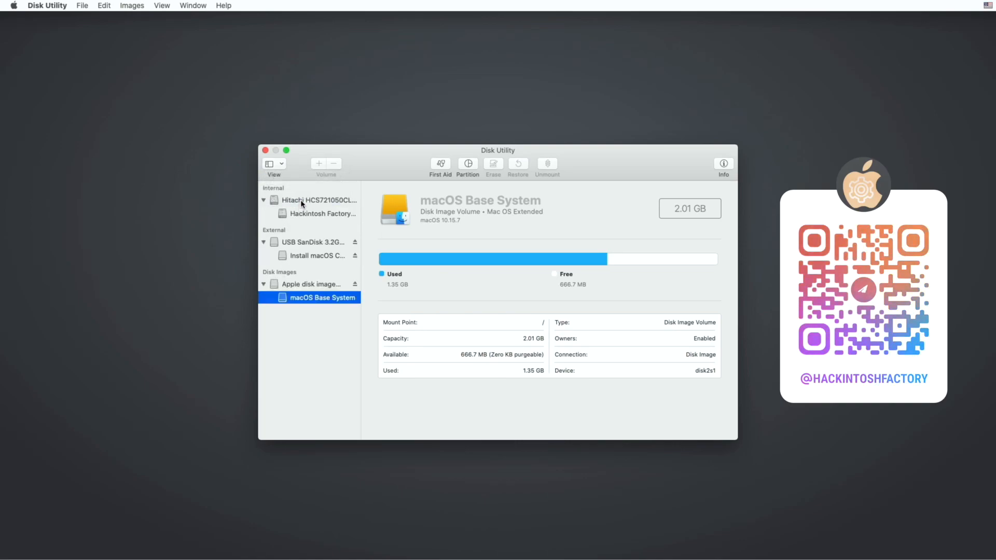
pyautogui.click(301, 201)
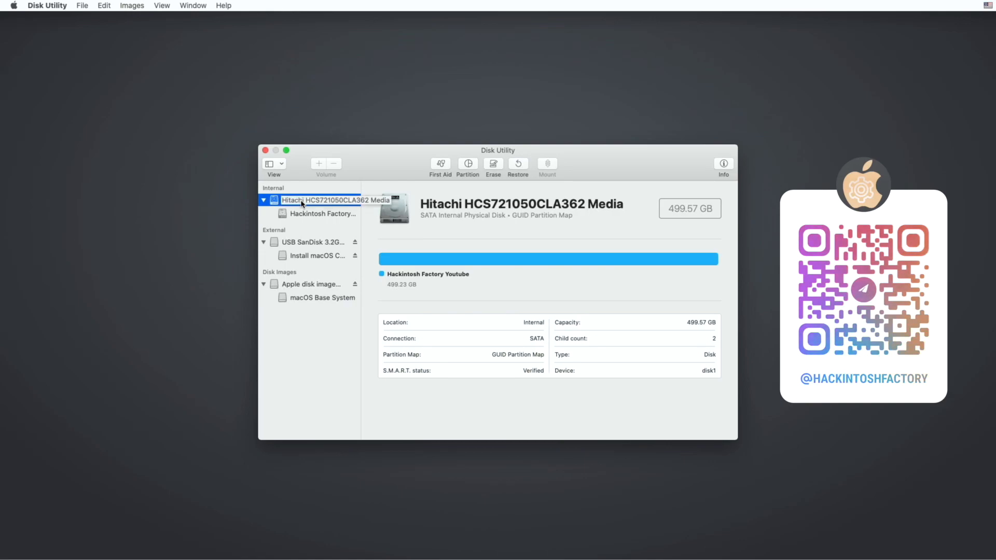
# Step: Erase the Hitachi disk as APFS with GUID Partition Map, naming it "Catalina ( Hackintosh Factory )"
pyautogui.moveTo(362, 194); pyautogui.dragTo(394, 194)
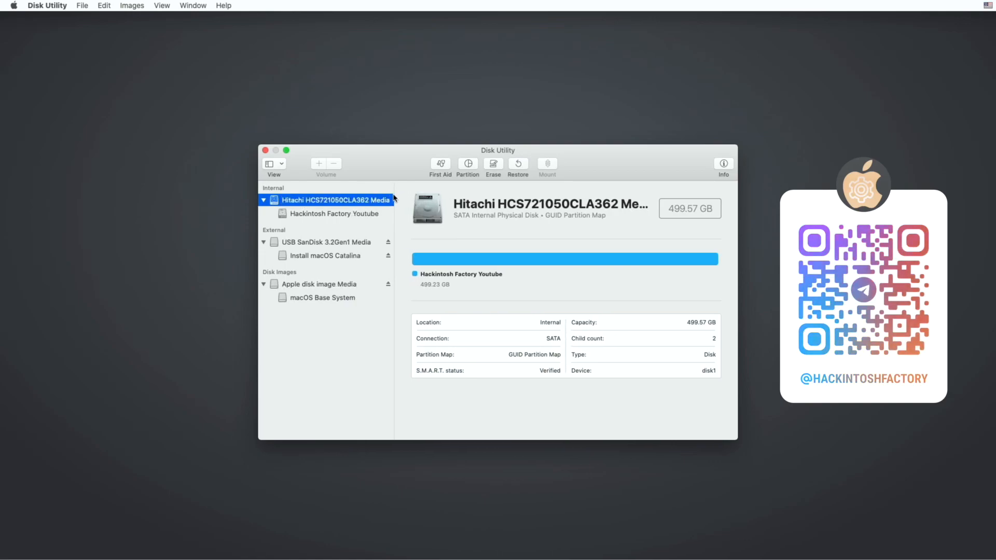
pyautogui.click(493, 166)
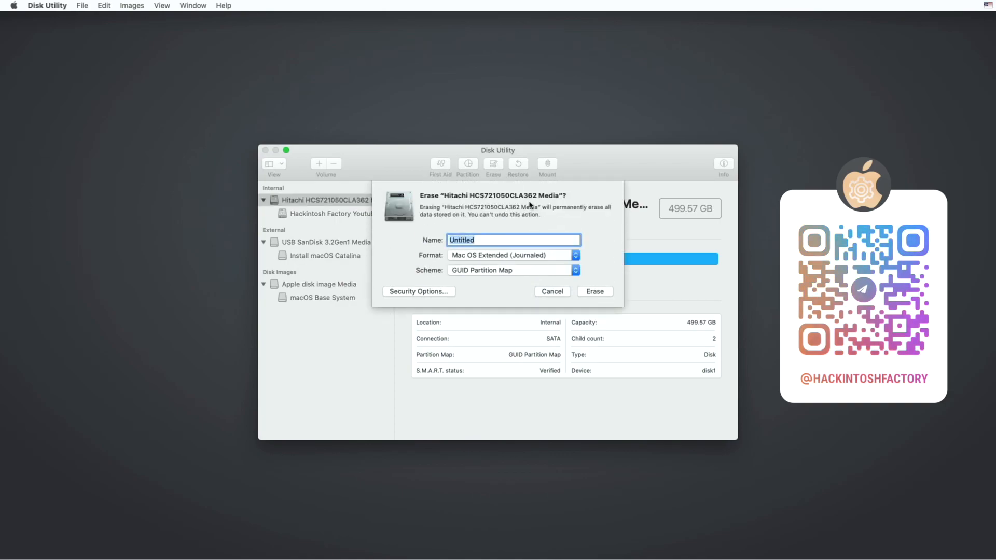
pyautogui.write('Catal')
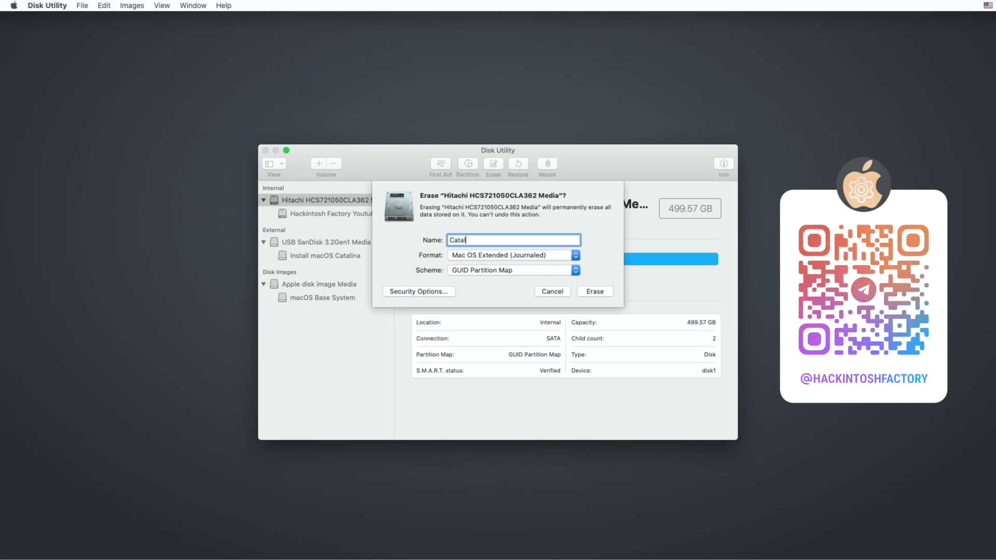
pyautogui.write('ina (')
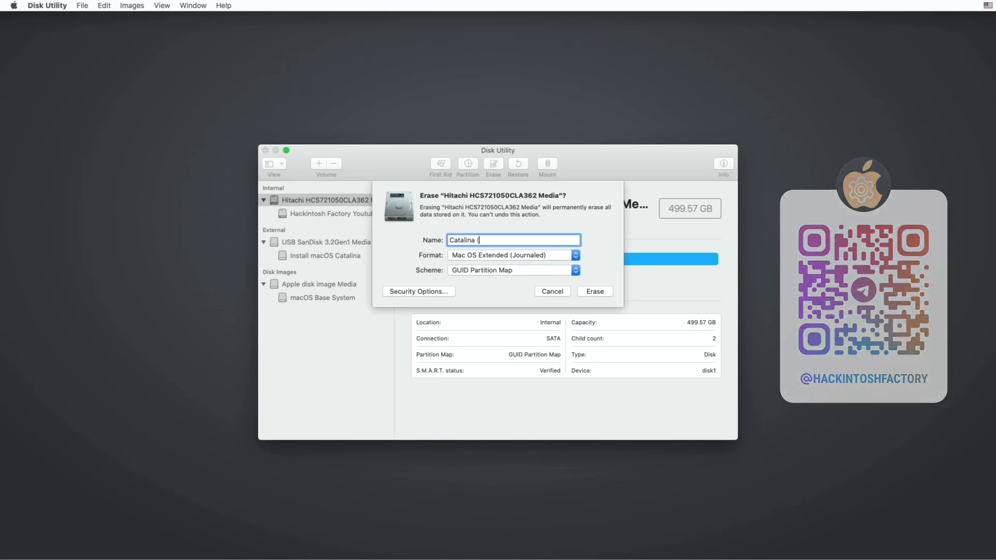
pyautogui.write(' Hac')
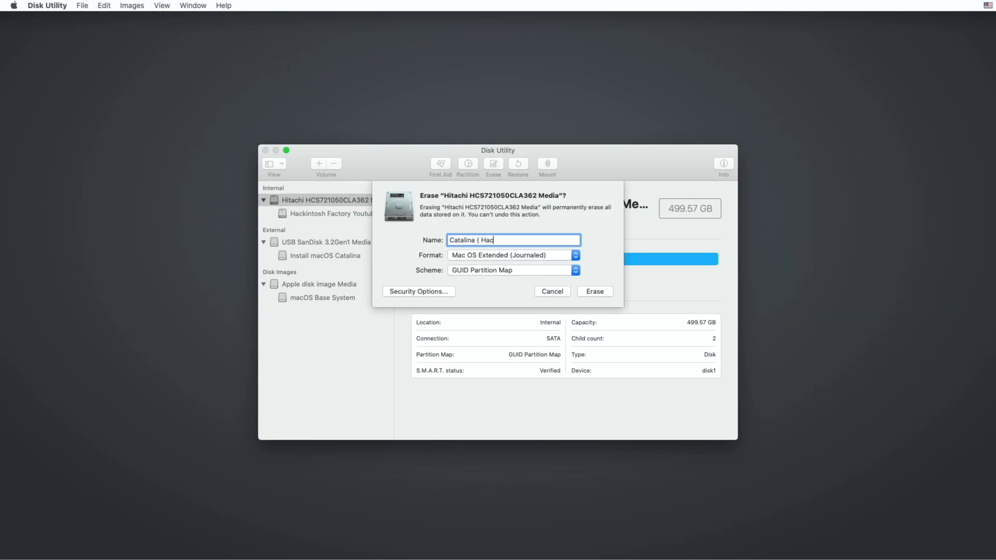
pyautogui.write('kintosh Factory )')
pyautogui.click(576, 255)
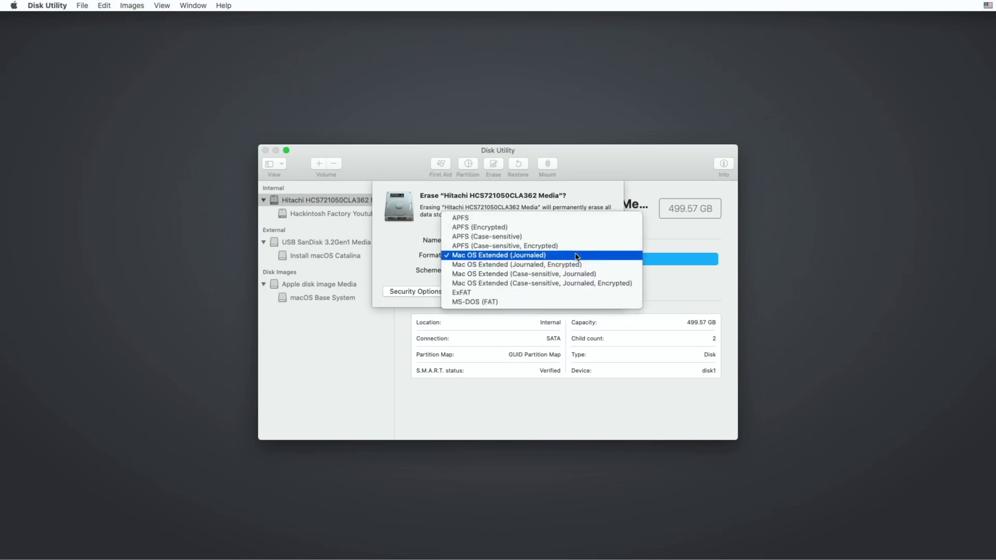
pyautogui.click(577, 220)
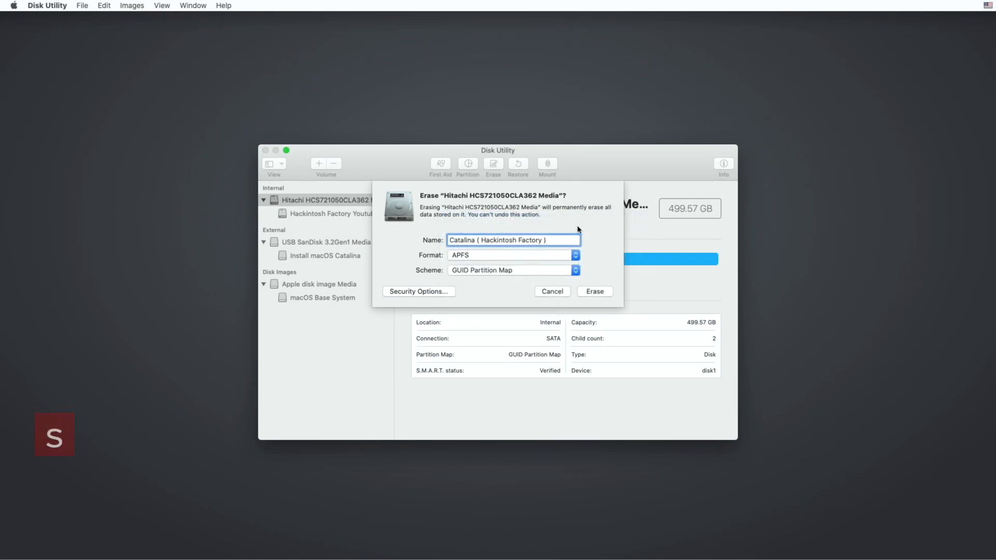
pyautogui.click(607, 292)
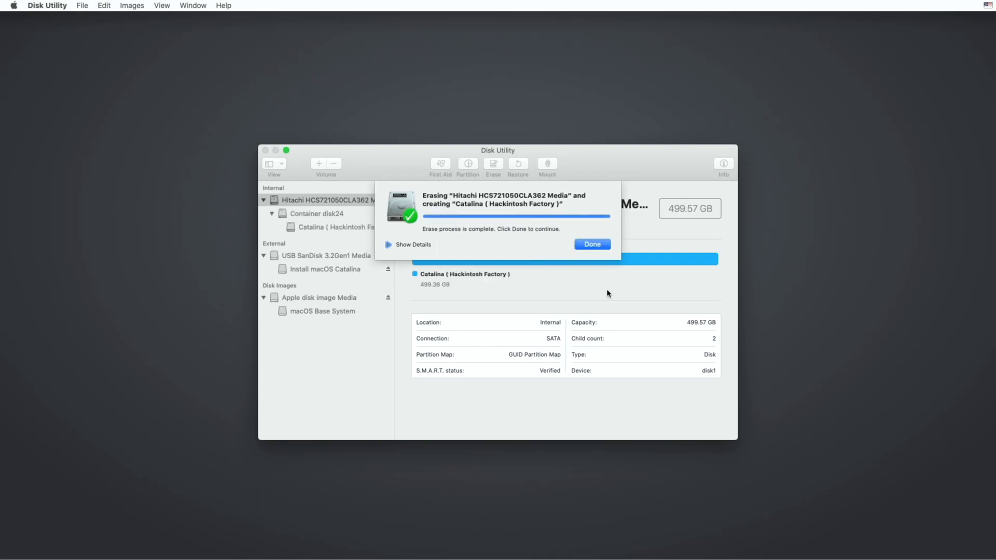
pyautogui.click(604, 245)
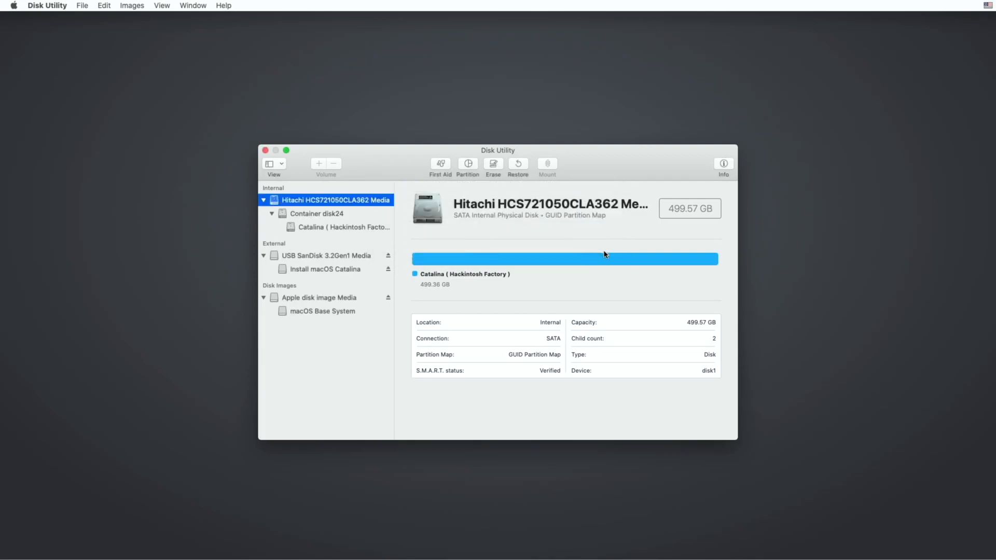
# Step: Close Disk Utility and start the Install macOS utility
pyautogui.click(265, 150)
pyautogui.click(381, 188)
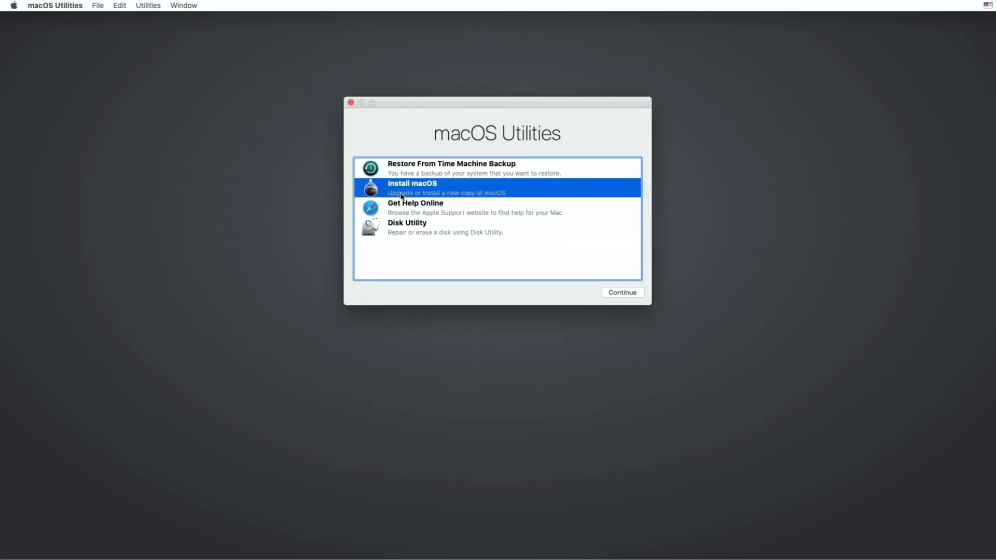
pyautogui.click(630, 293)
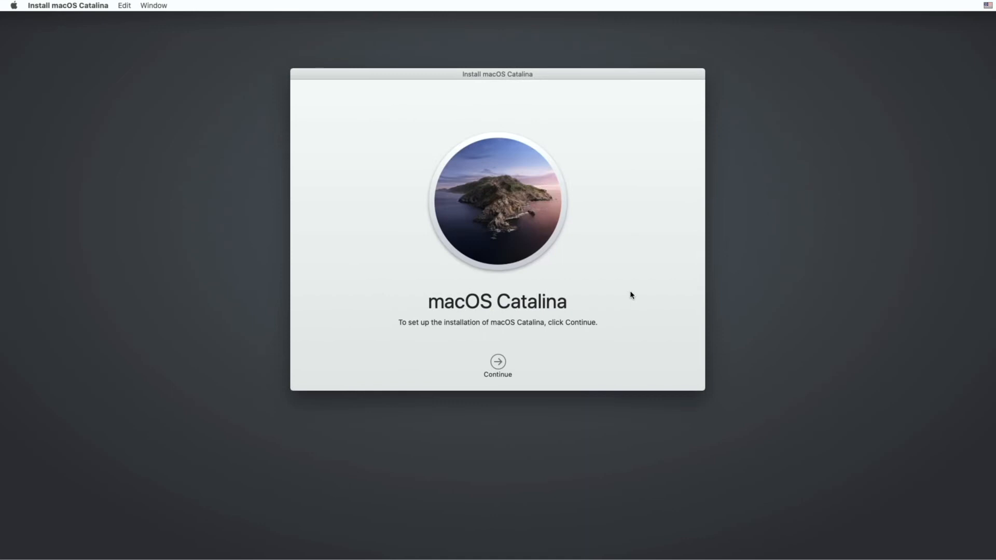
# Step: Accept the software license agreement and install macOS Catalina on the Catalina ( Hackintosh Factory ) disk
pyautogui.click(500, 363)
pyautogui.click(522, 364)
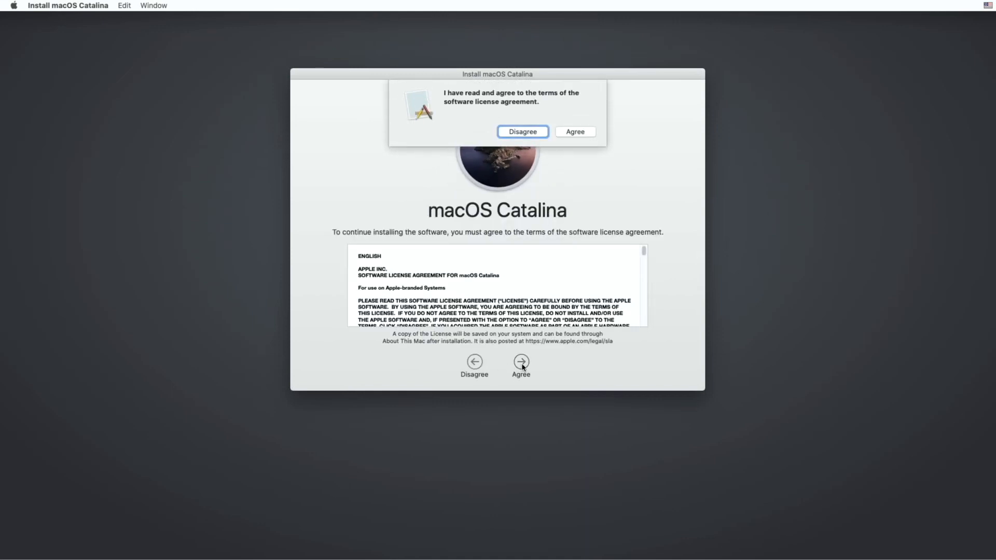
pyautogui.click(583, 132)
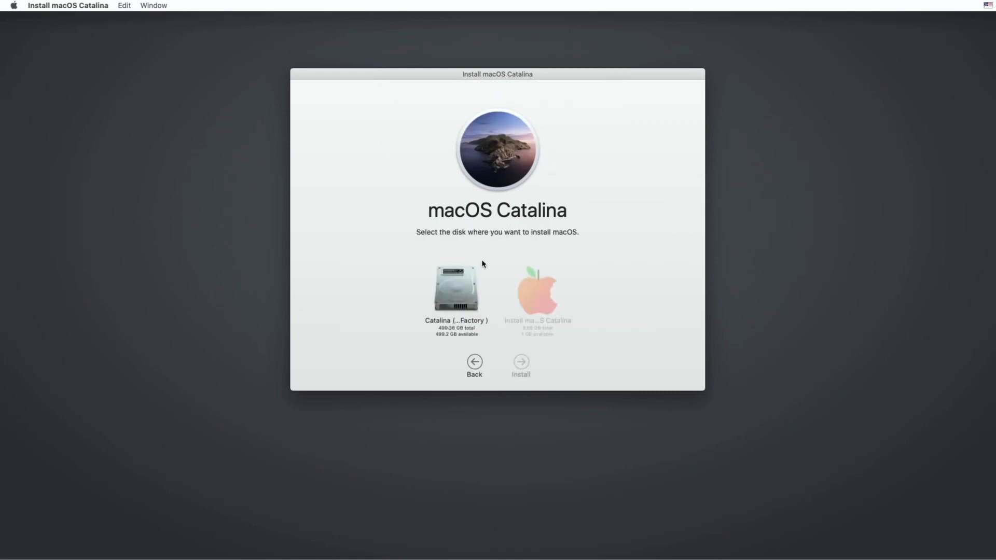
pyautogui.click(469, 291)
pyautogui.click(521, 362)
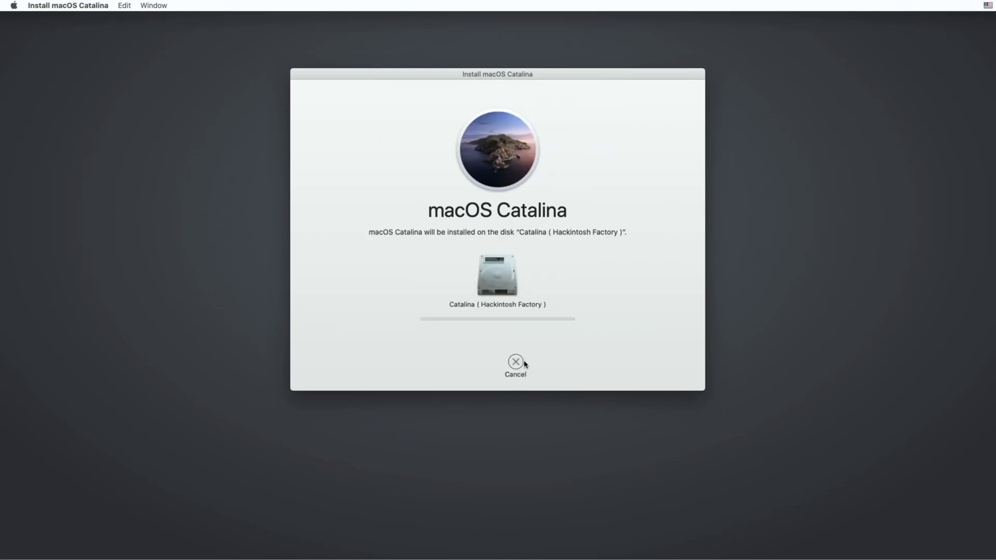
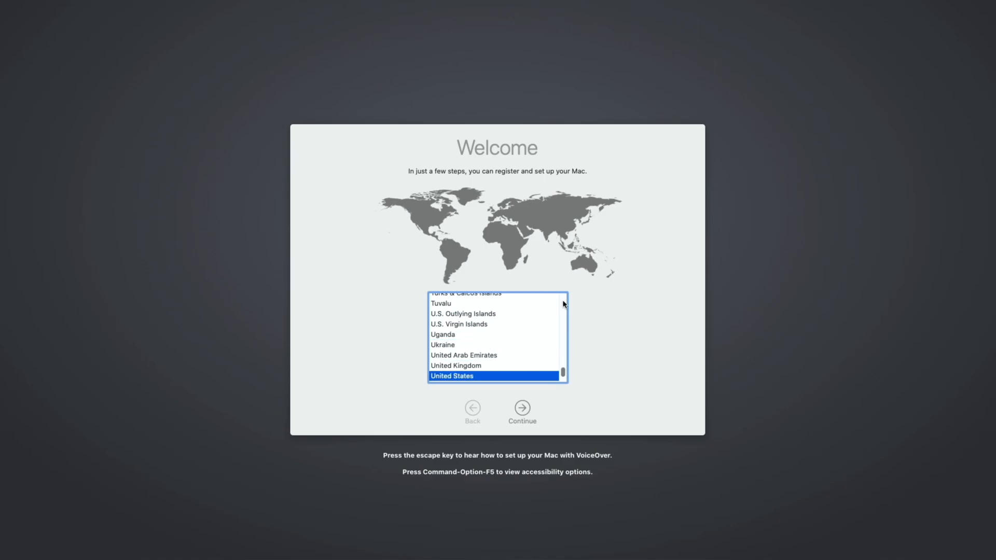
# Step: Keep United States as the country and choose to set up without connecting to the Internet
pyautogui.click(523, 408)
pyautogui.click(522, 409)
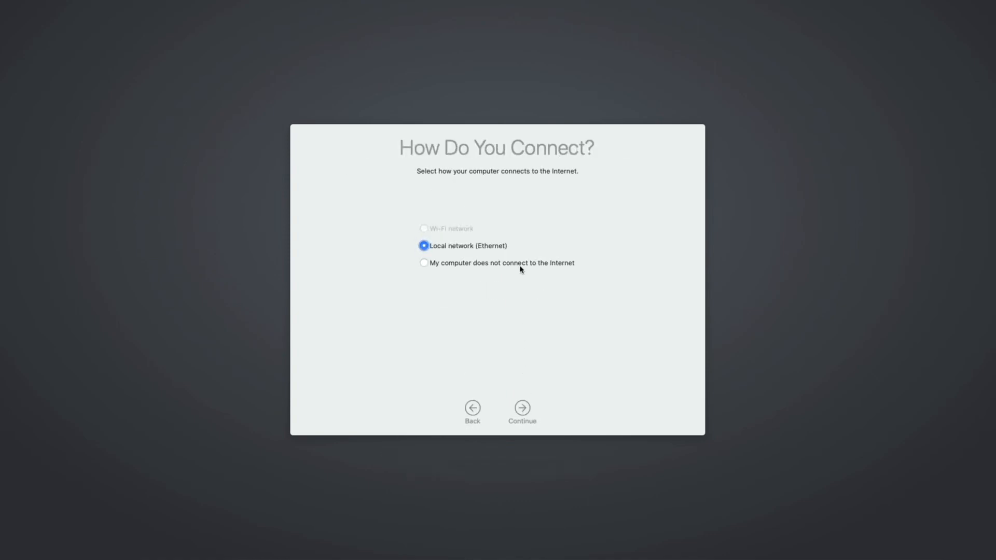
pyautogui.click(521, 263)
pyautogui.click(530, 410)
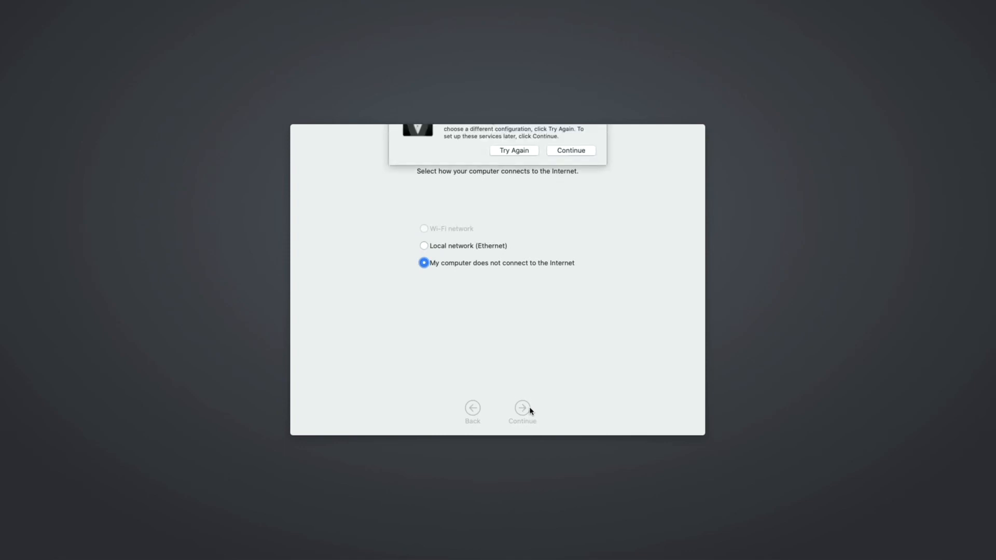
pyautogui.click(584, 178)
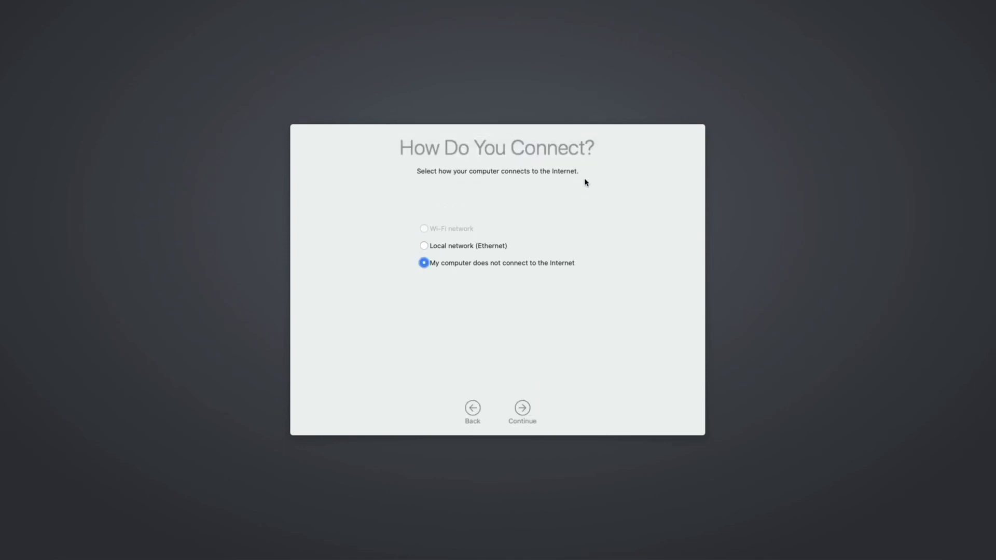
pyautogui.press('q')
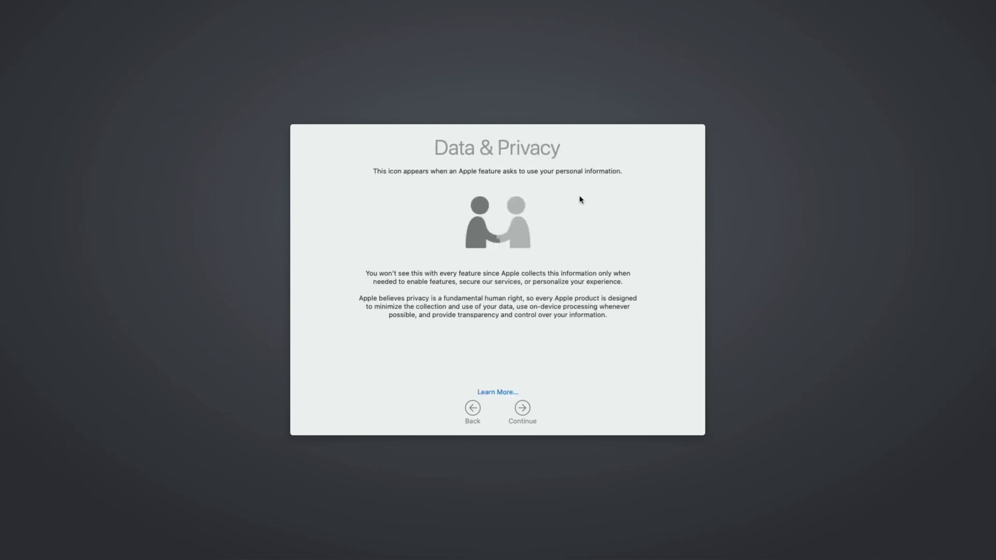
# Step: Continue past Data & Privacy, skip transferring information, and agree to the macOS terms and conditions
pyautogui.click(527, 408)
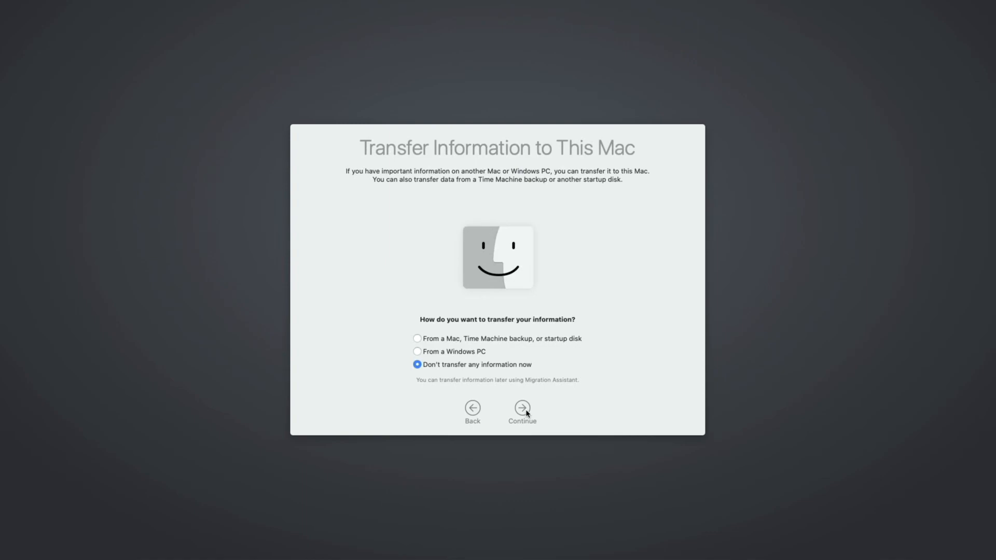
pyautogui.click(527, 412)
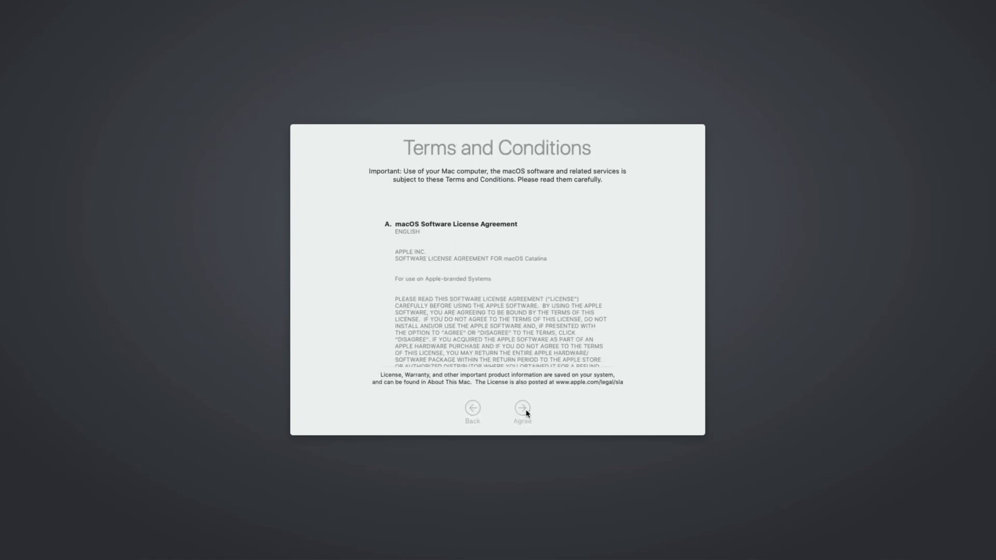
pyautogui.click(526, 413)
pyautogui.click(582, 177)
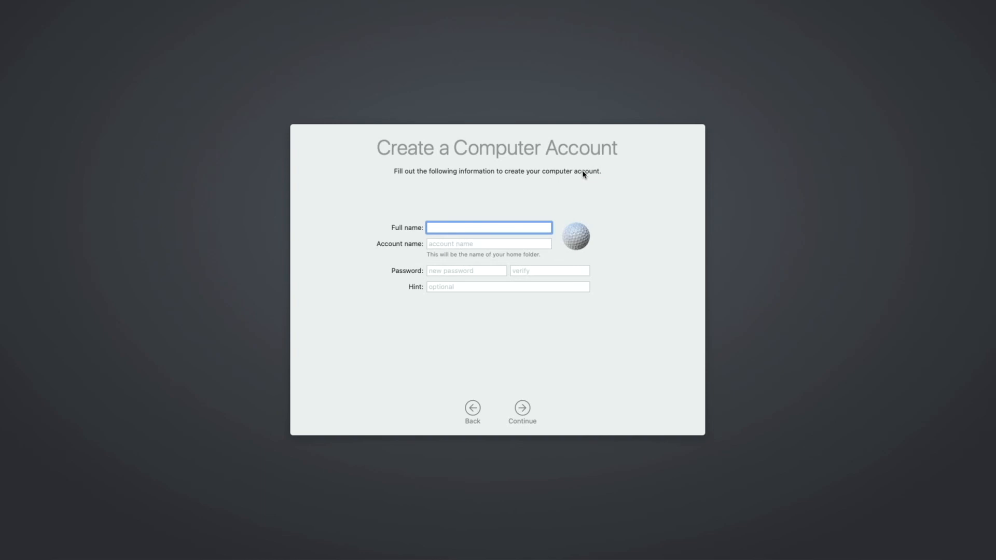
# Step: Create the computer account with full name "Hackintosh Factory" and enter and verify the account password
pyautogui.write('Hackintosh Factory')
pyautogui.press('Tab')
pyautogui.press('Tab')
pyautogui.write('12')
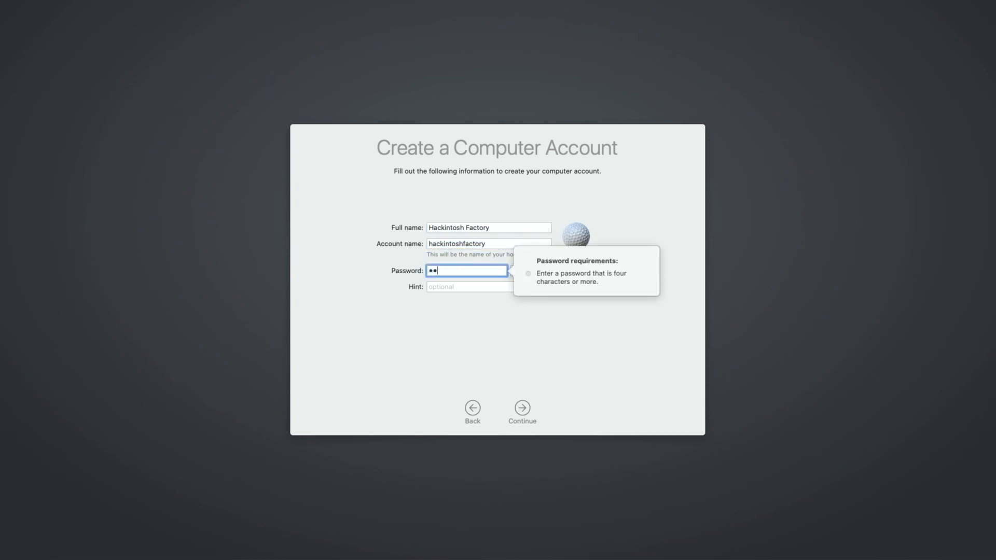
pyautogui.write('345')
pyautogui.press('Tab')
pyautogui.write('1')
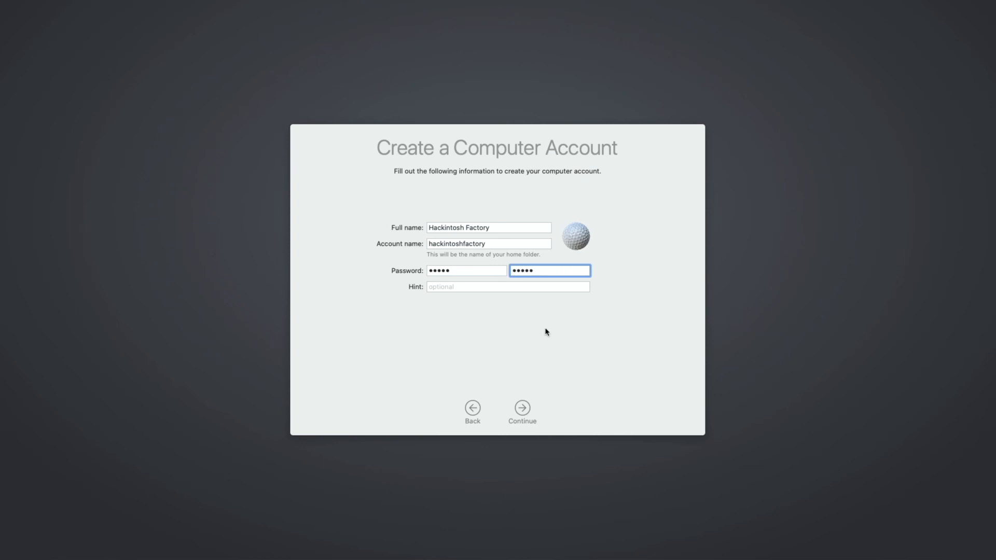
pyautogui.click(524, 409)
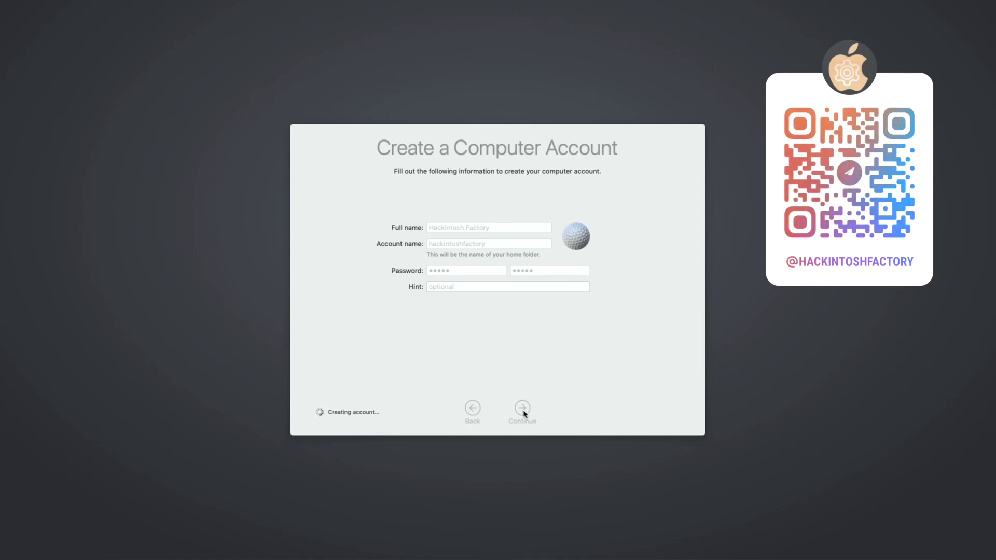
# Step: Postpone Screen Time setup and turn off Ask Siri
pyautogui.click(523, 411)
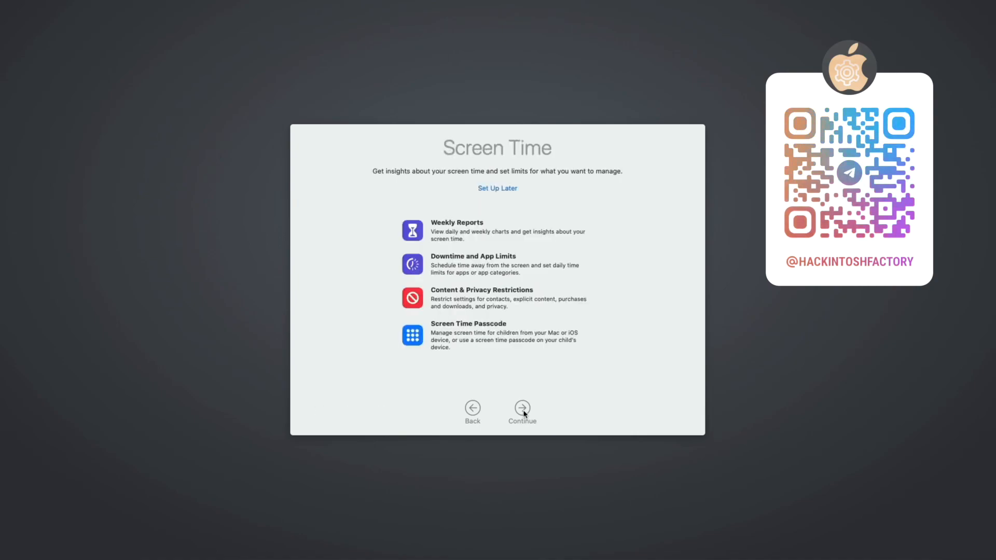
pyautogui.click(513, 189)
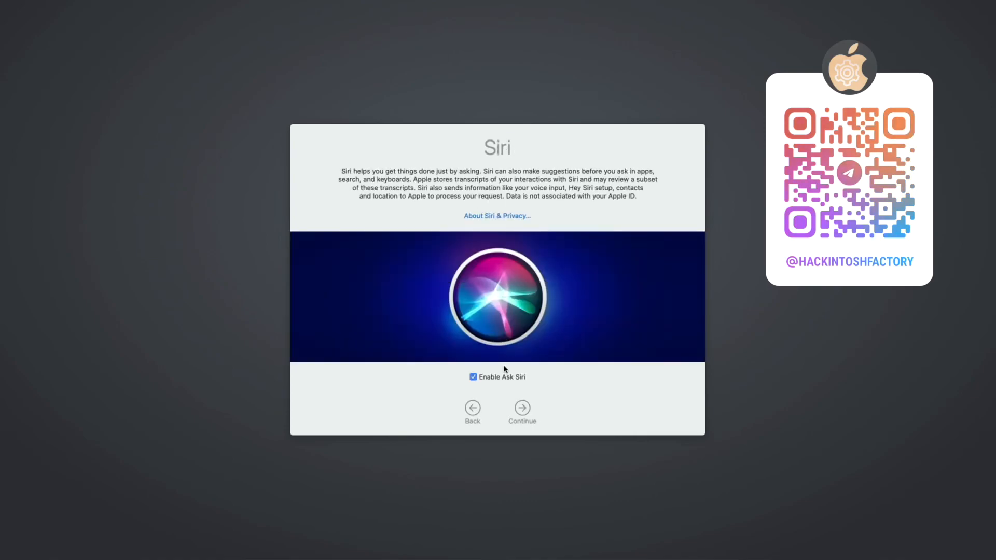
pyautogui.click(503, 381)
pyautogui.click(519, 414)
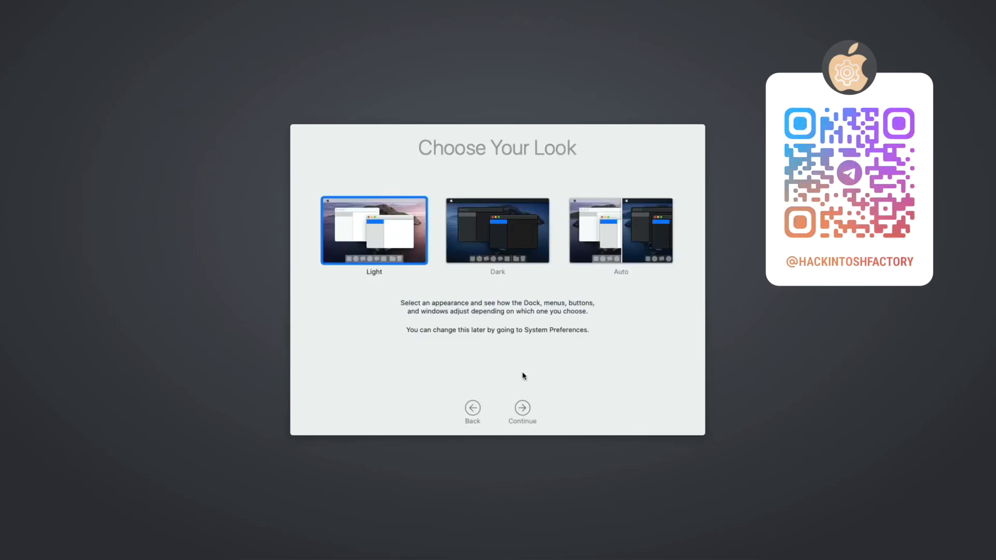
# Step: Choose the Dark appearance and finish the setup assistant
pyautogui.click(519, 260)
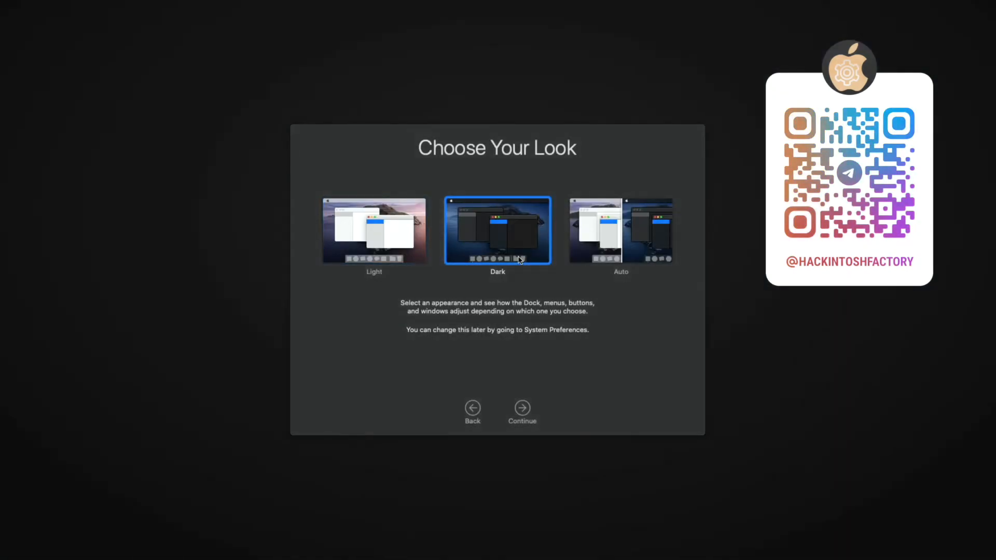
pyautogui.click(523, 410)
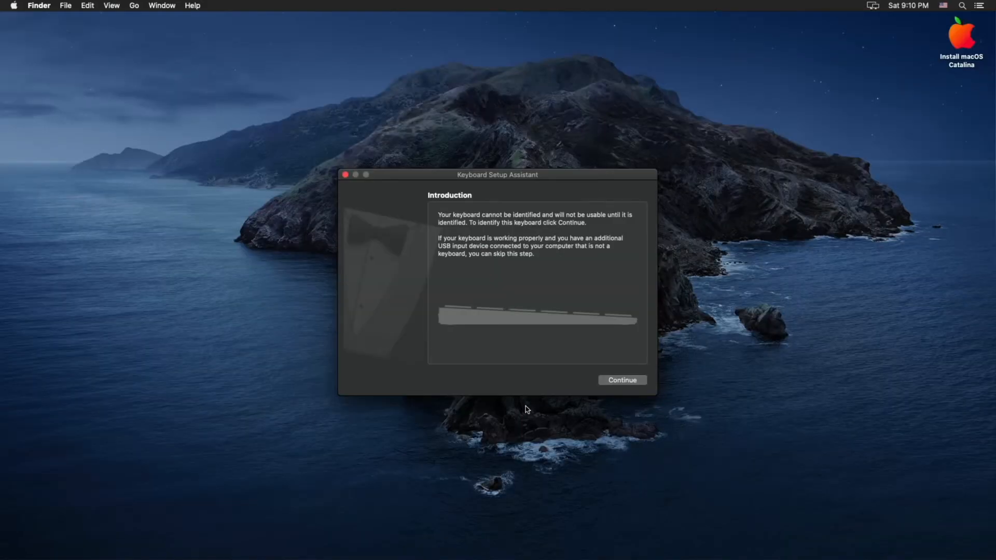
# Step: Identify the keyboard in Keyboard Setup Assistant as ANSI (United States and others)
pyautogui.click(604, 381)
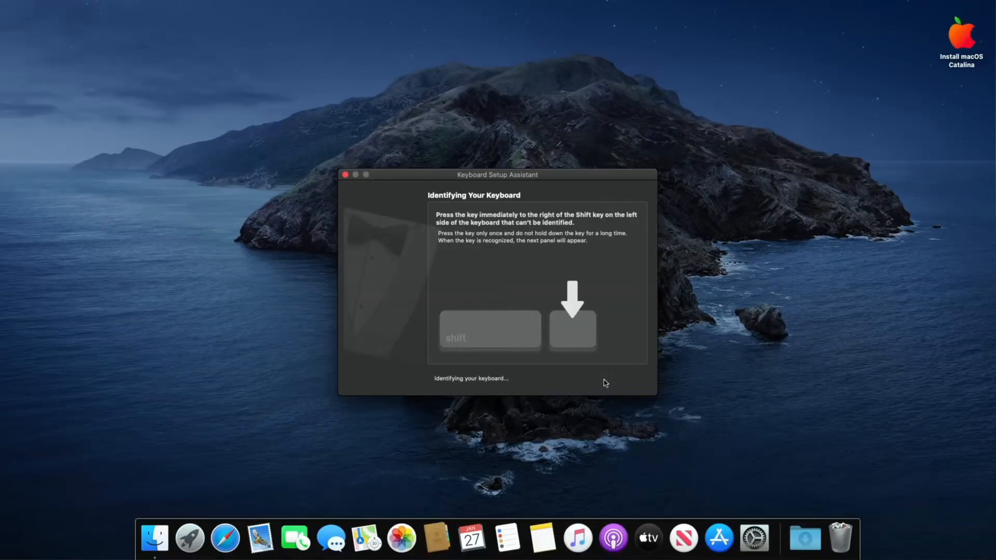
pyautogui.press('z')
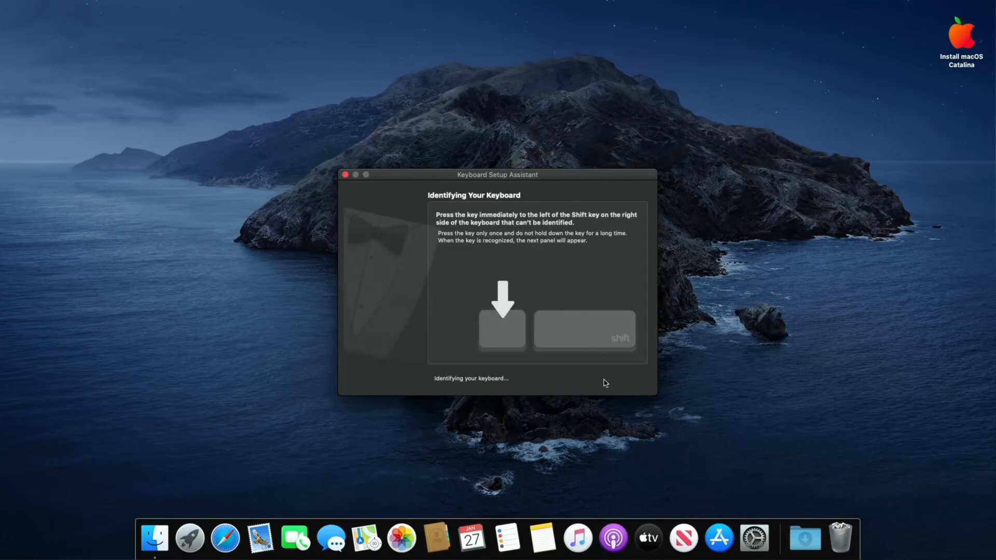
pyautogui.press('/')
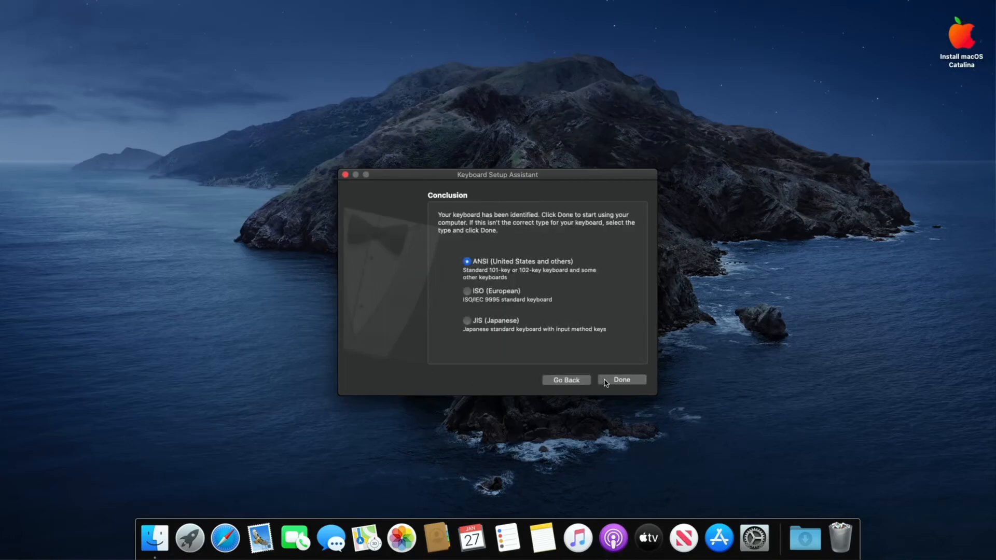
pyautogui.click(606, 382)
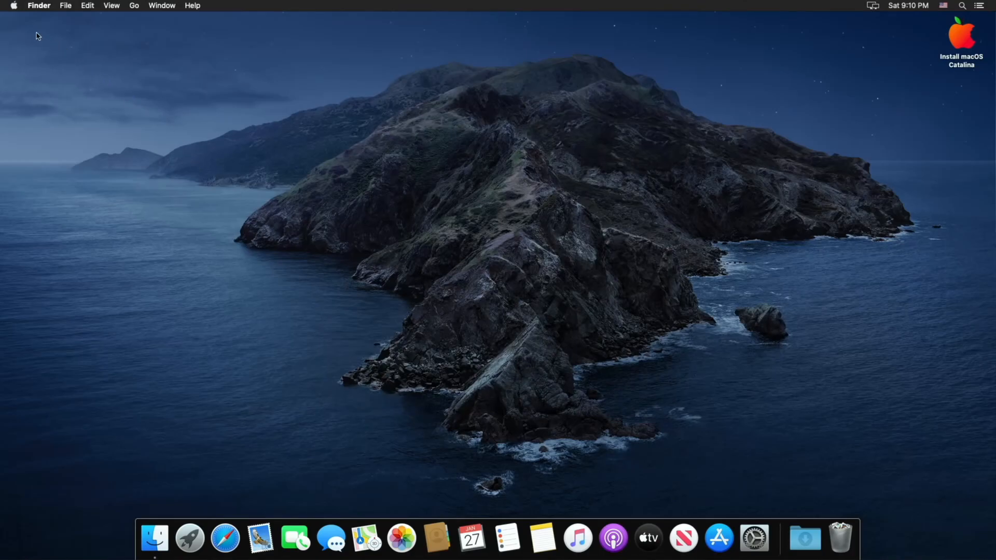
# Step: Open About This Mac to check the system details
pyautogui.click(10, 6)
pyautogui.click(23, 20)
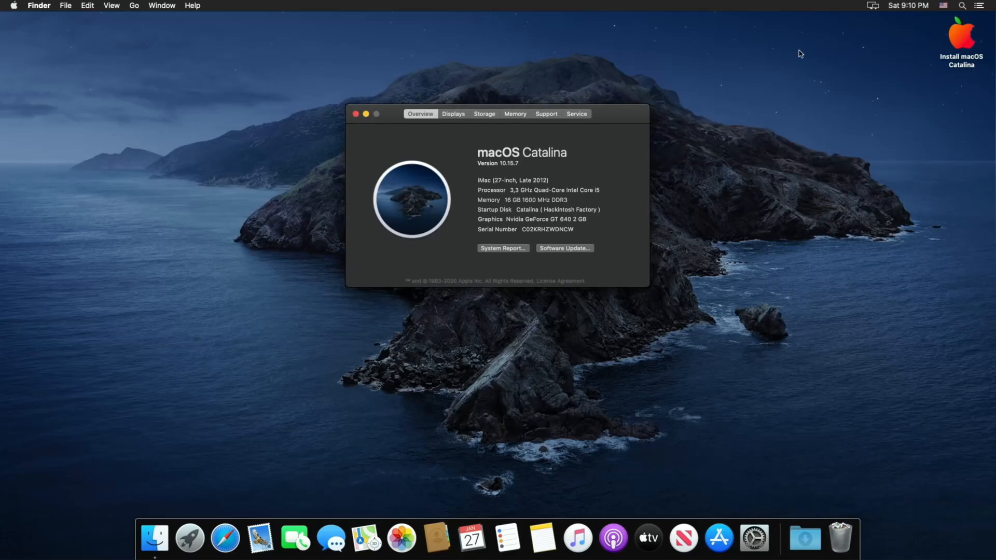
# Step: Open the Install macOS Catalina volume and its FILES folder
pyautogui.click(956, 45)
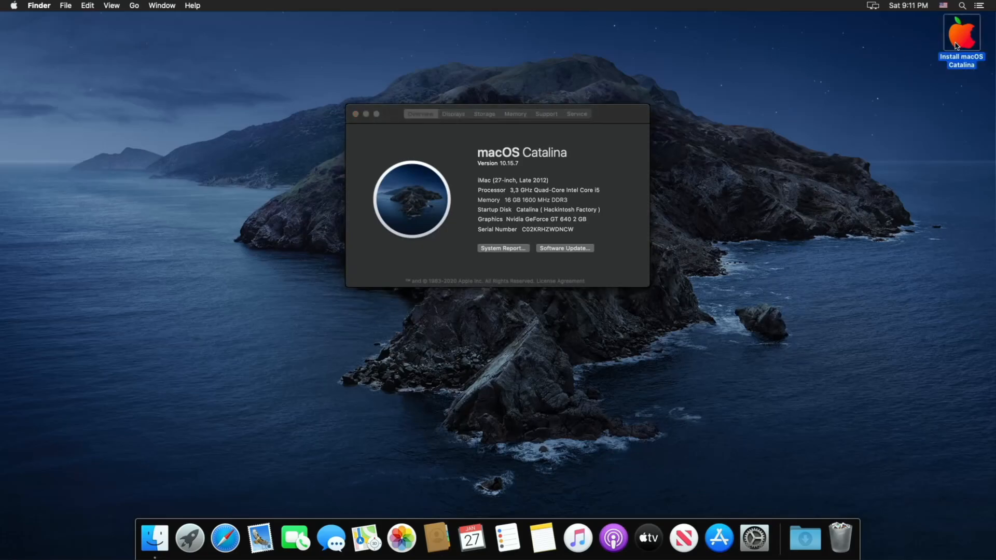
pyautogui.doubleClick(956, 45)
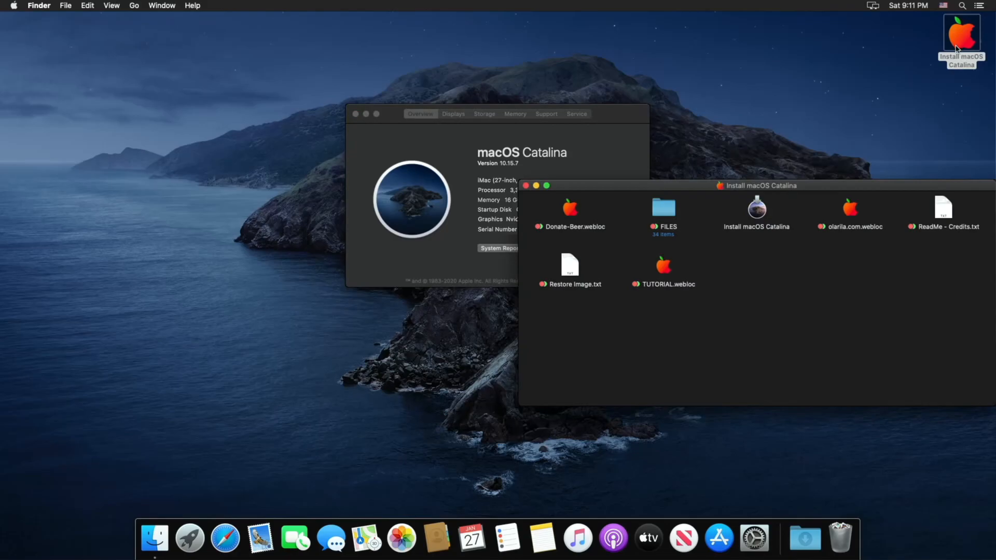
pyautogui.doubleClick(664, 208)
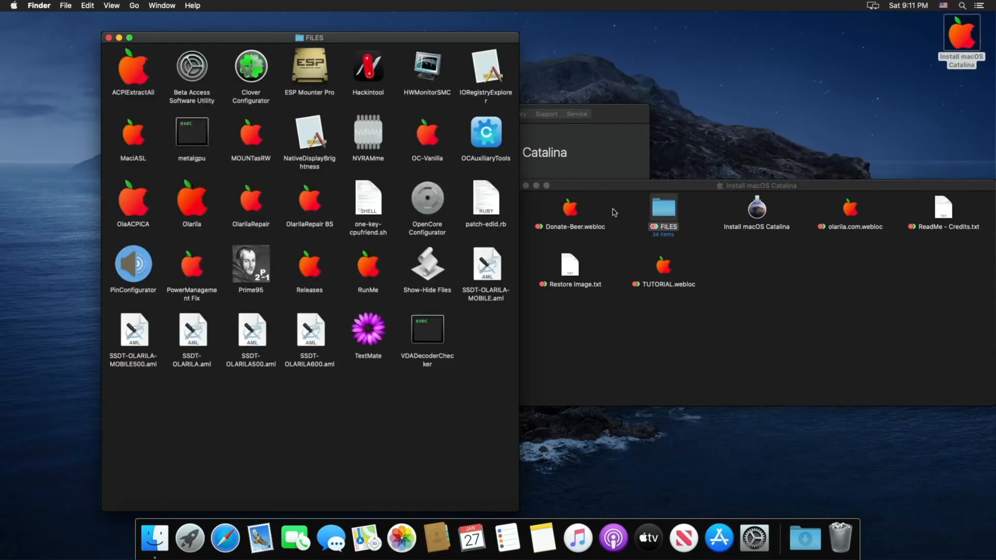
# Step: Launch Clover Configurator and open its Mount EFI tool
pyautogui.click(249, 71)
pyautogui.doubleClick(249, 71)
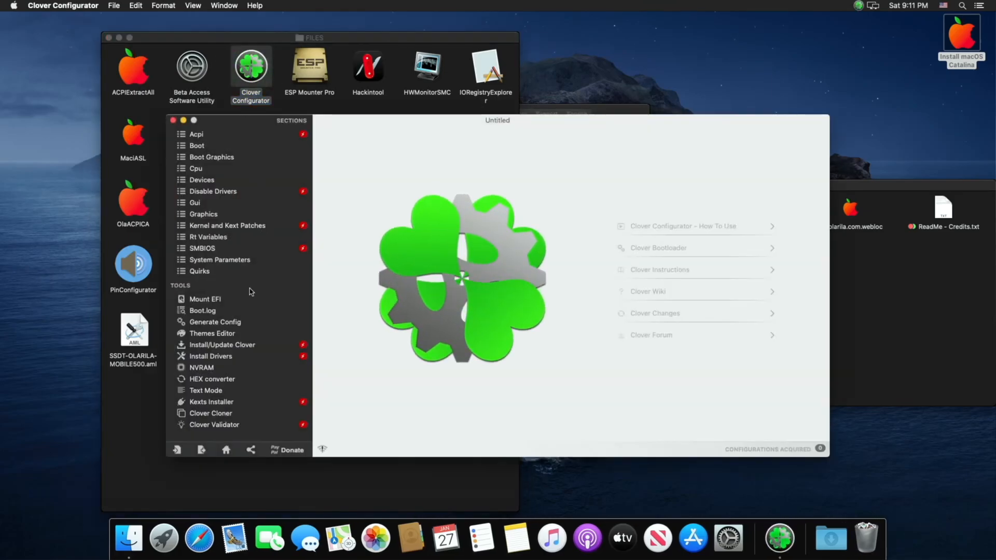
pyautogui.click(244, 301)
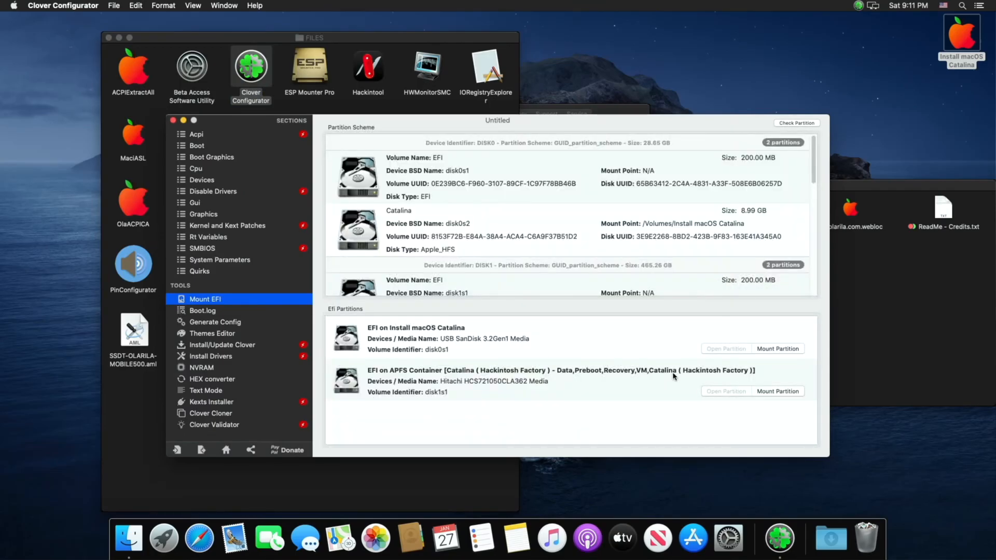
# Step: Mount the EFI partition of the Hitachi internal disk, entering the account password
pyautogui.click(756, 392)
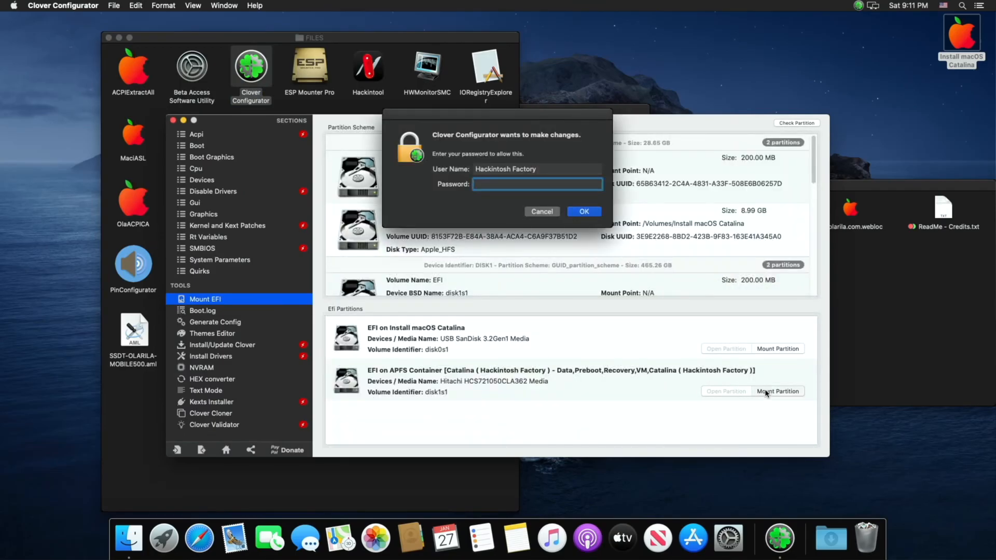
pyautogui.write('•••••')
pyautogui.press('Return')
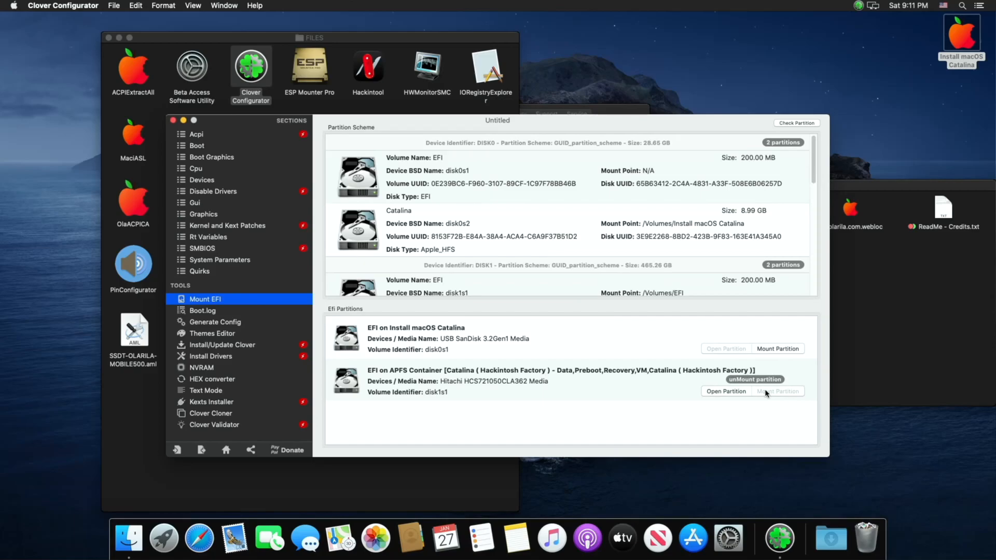
# Step: Mount the Install macOS Catalina USB's EFI partition and open both EFI partitions in Finder
pyautogui.click(768, 350)
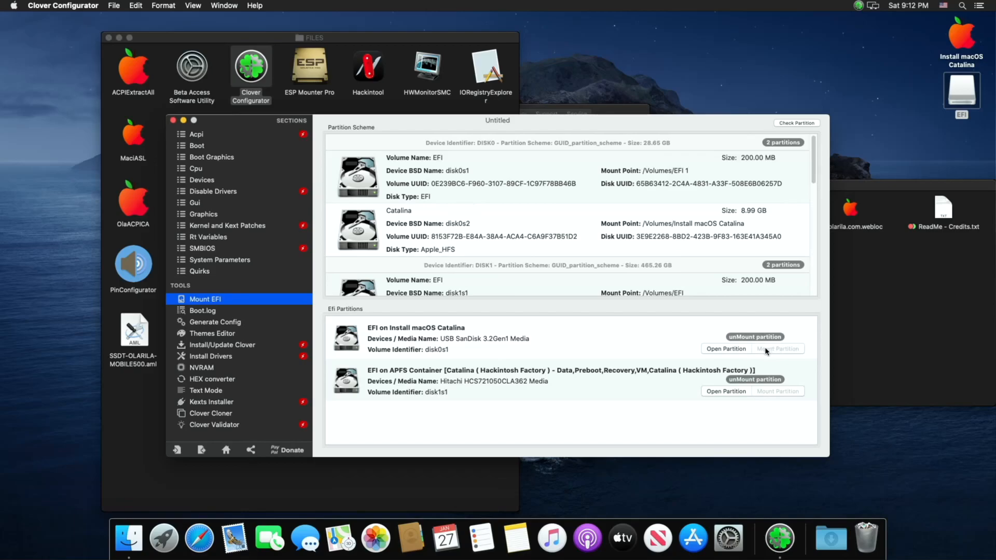
pyautogui.click(731, 391)
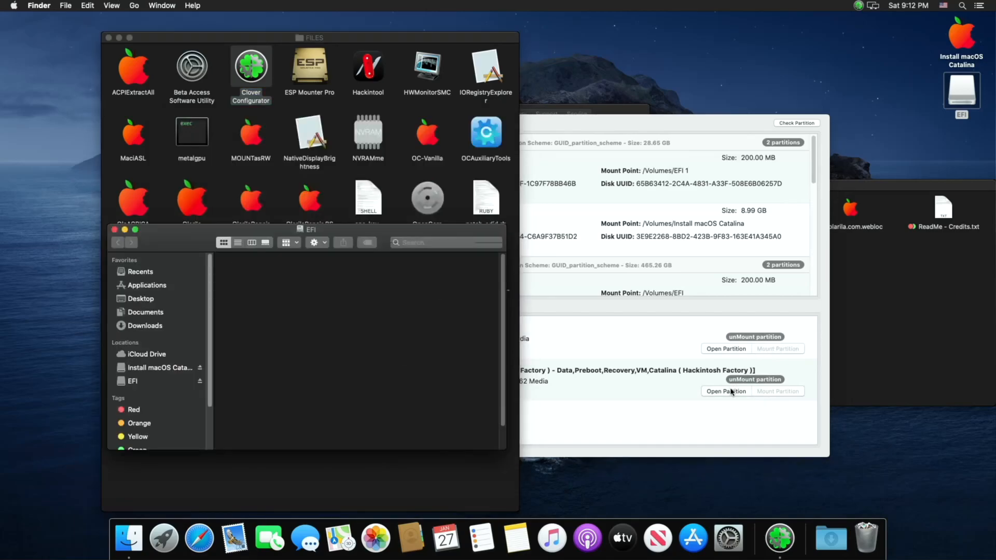
pyautogui.click(726, 349)
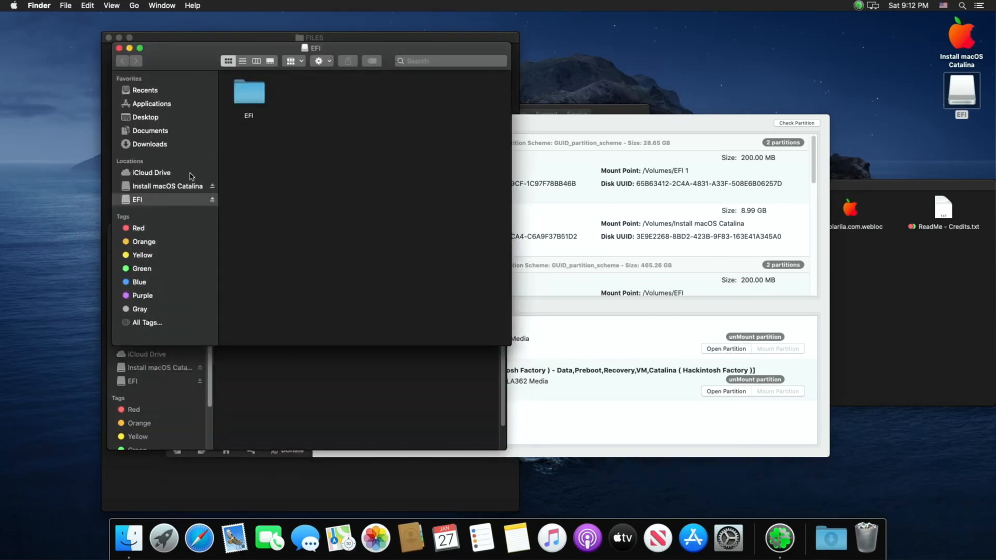
# Step: Copy the EFI folder from the USB's EFI partition and close that window
pyautogui.rightClick(251, 100)
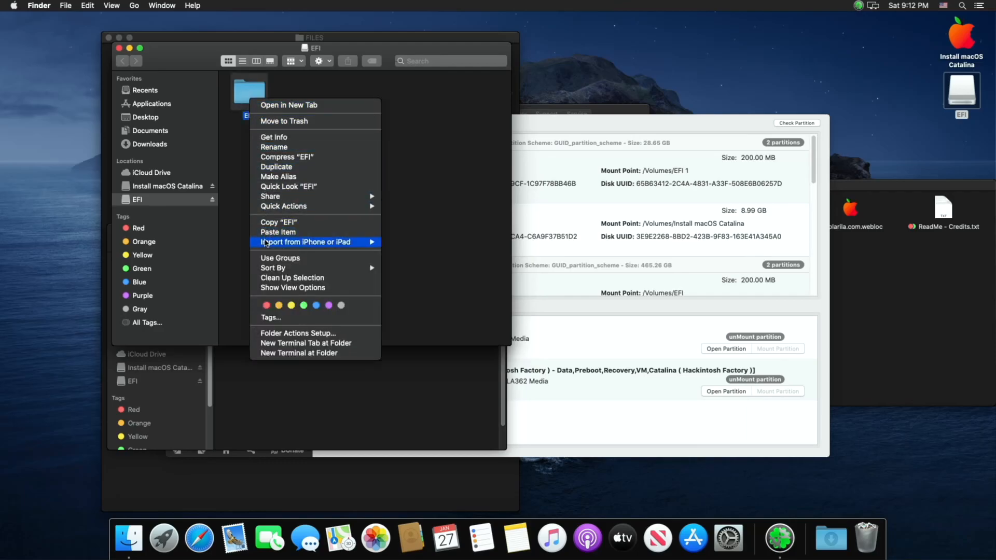
pyautogui.click(269, 223)
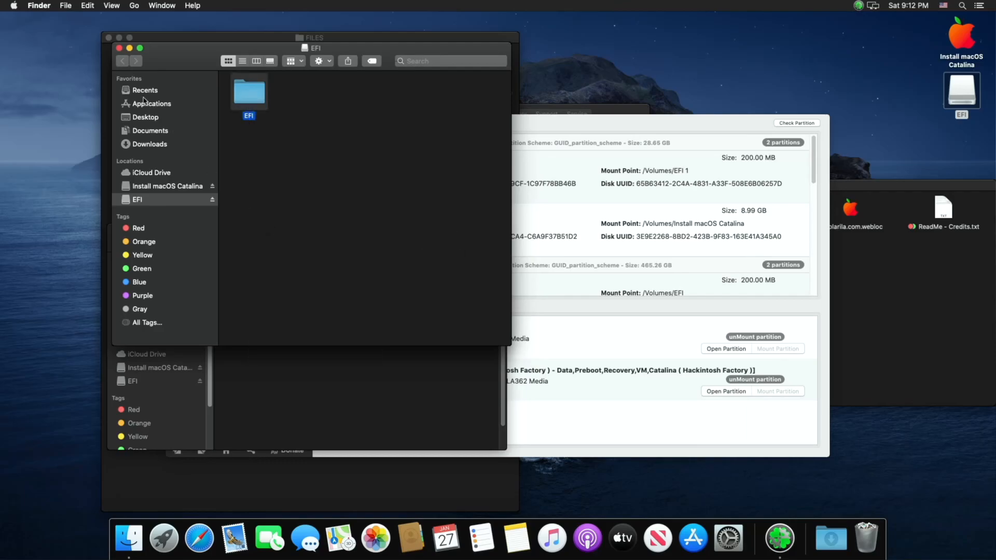
pyautogui.click(119, 48)
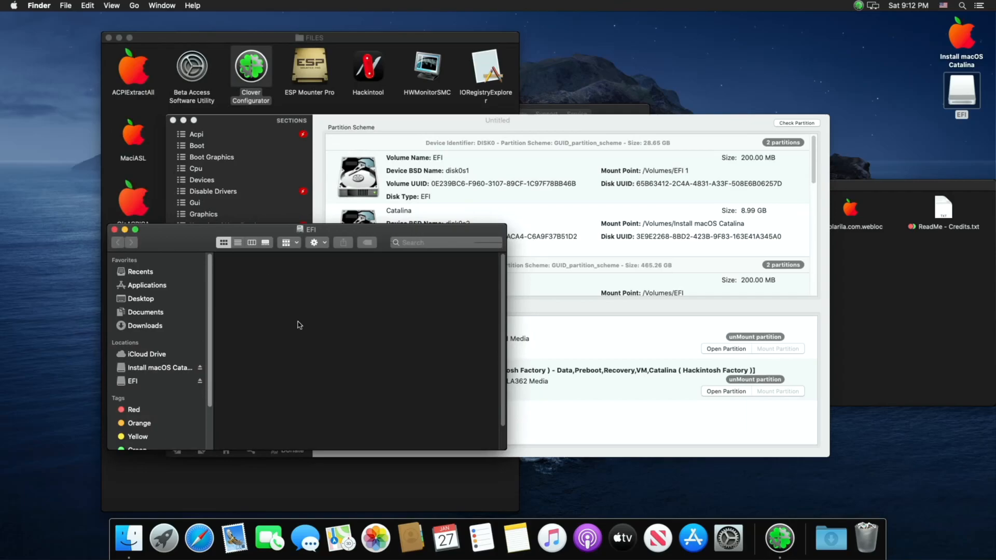
# Step: Paste the copied EFI folder into the internal disk's EFI partition, then close the EFI and FILES windows
pyautogui.keyDown('super'); pyautogui.click(310, 229); pyautogui.keyUp('super')
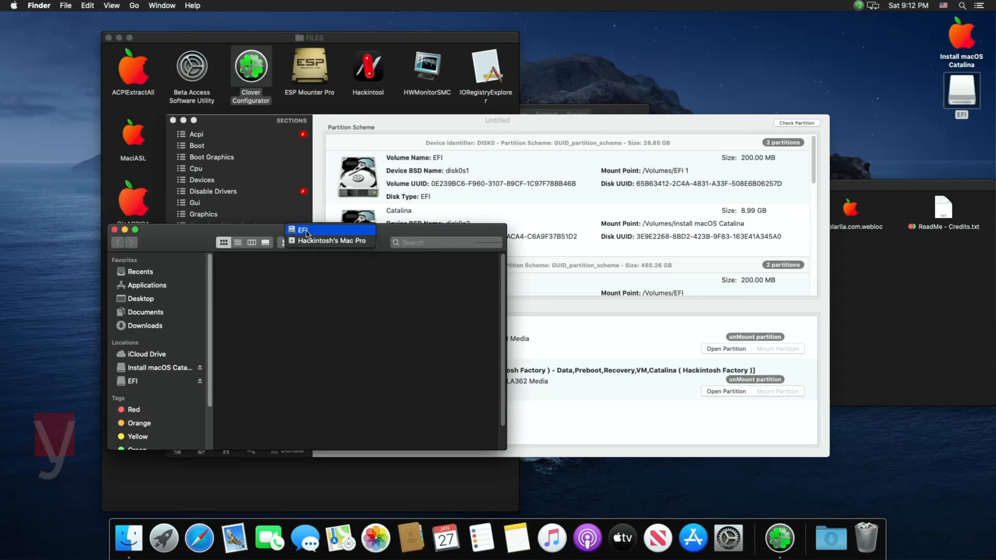
pyautogui.click(302, 277)
pyautogui.rightClick(299, 277)
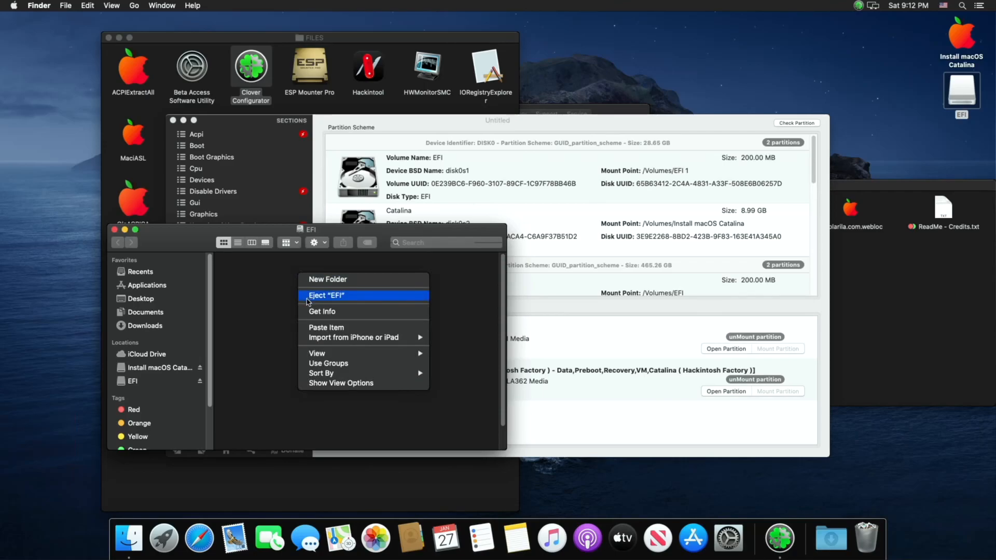
pyautogui.click(314, 327)
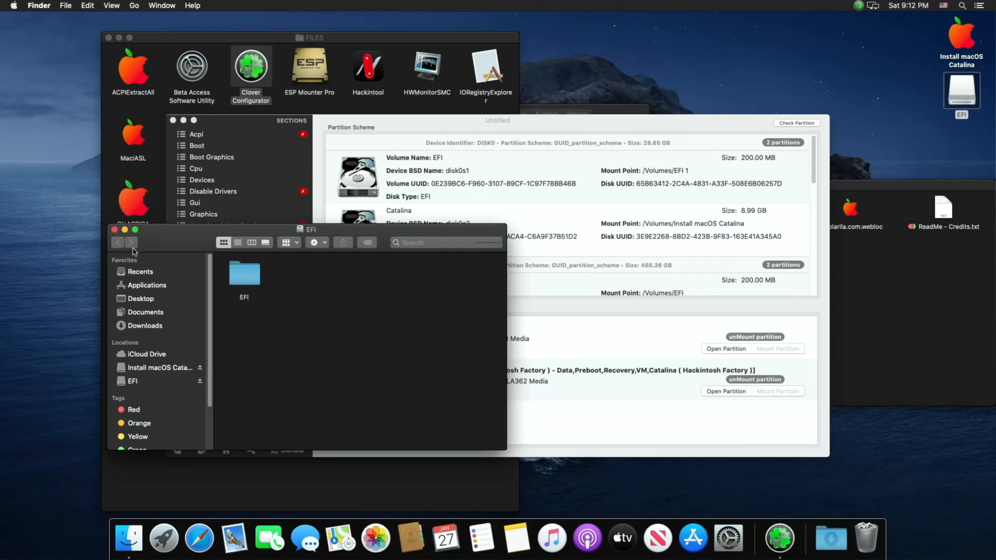
pyautogui.click(114, 229)
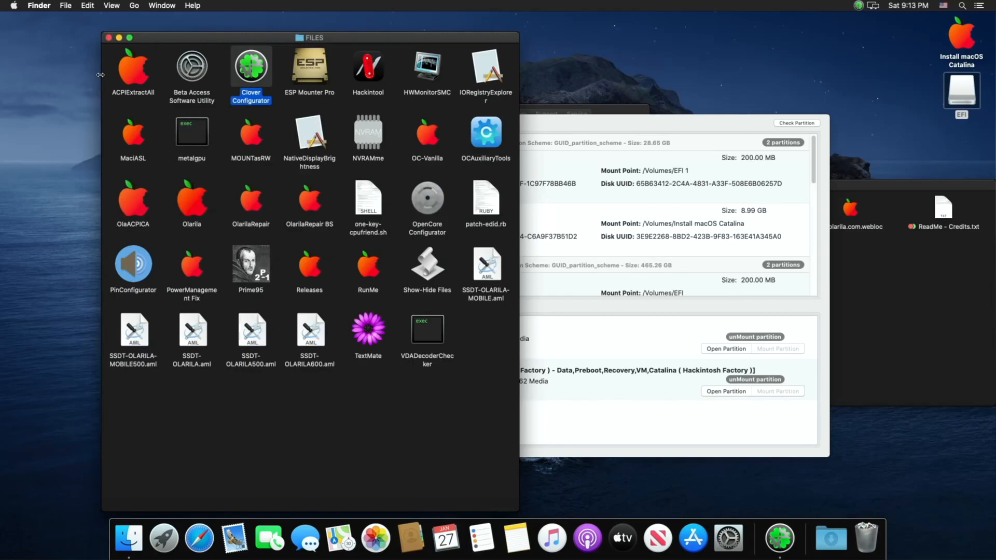
pyautogui.click(109, 37)
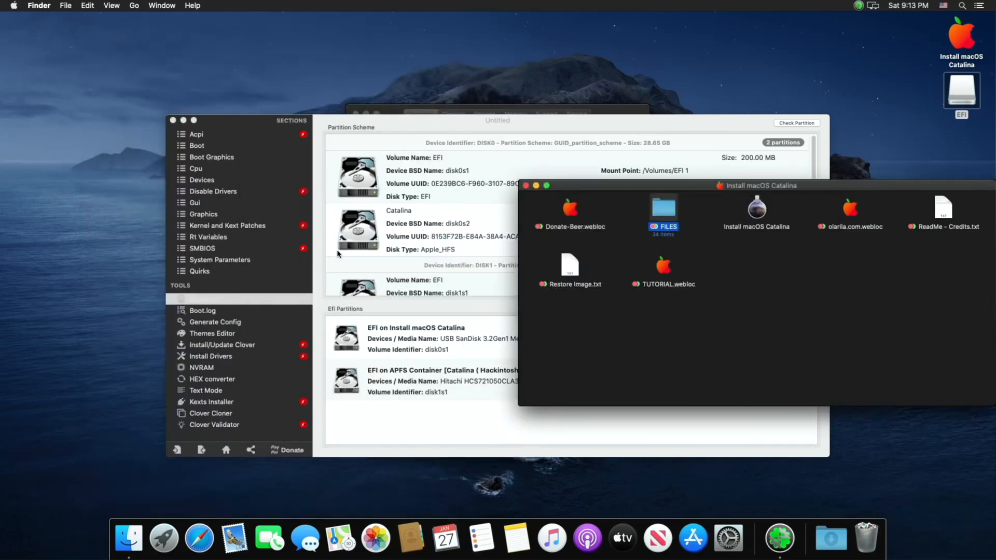
# Step: Unmount the EFI partitions of both the USB installer and the Hitachi internal disk, then close Clover Configurator
pyautogui.click(347, 310)
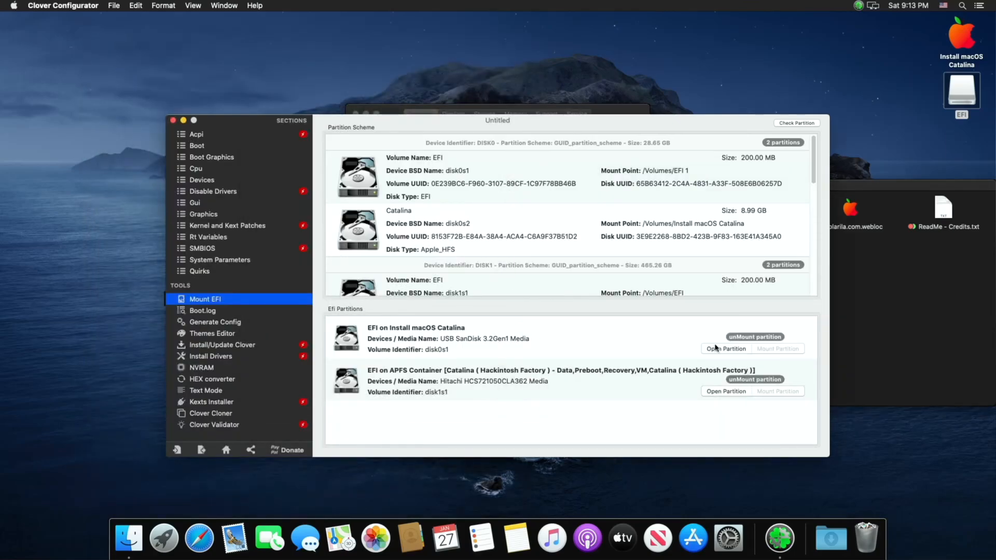
pyautogui.click(754, 337)
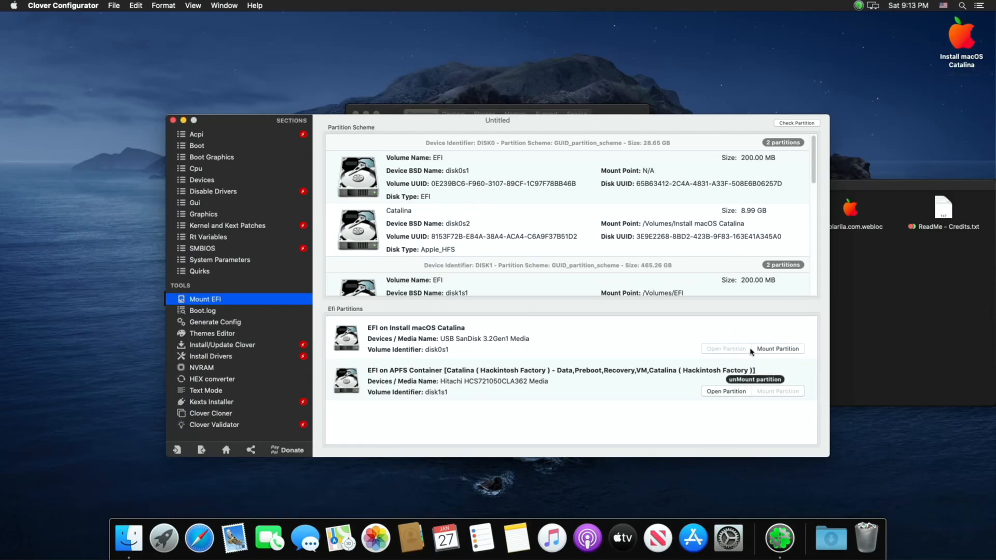
pyautogui.click(750, 380)
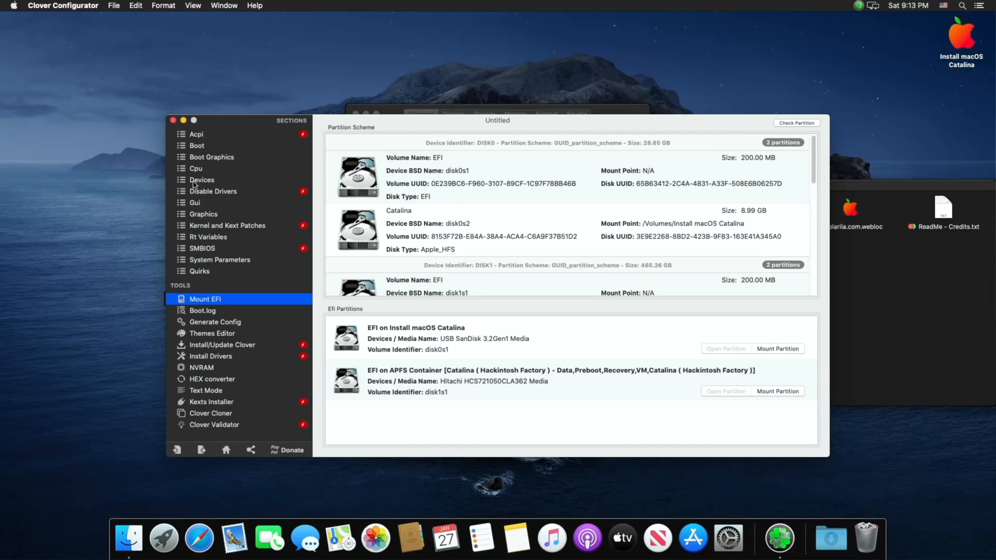
pyautogui.click(172, 120)
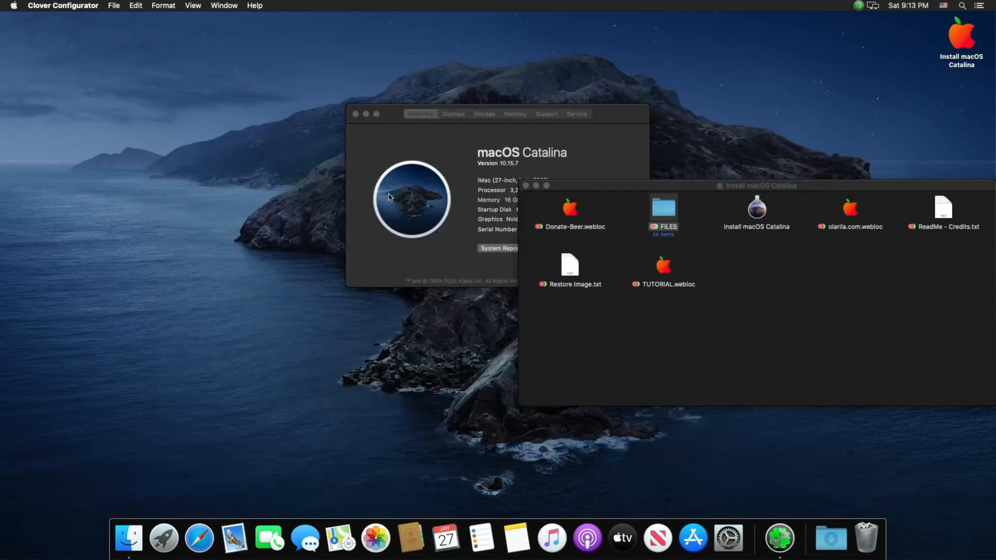
# Step: Close the Install macOS Catalina window and the About This Mac window
pyautogui.click(529, 289)
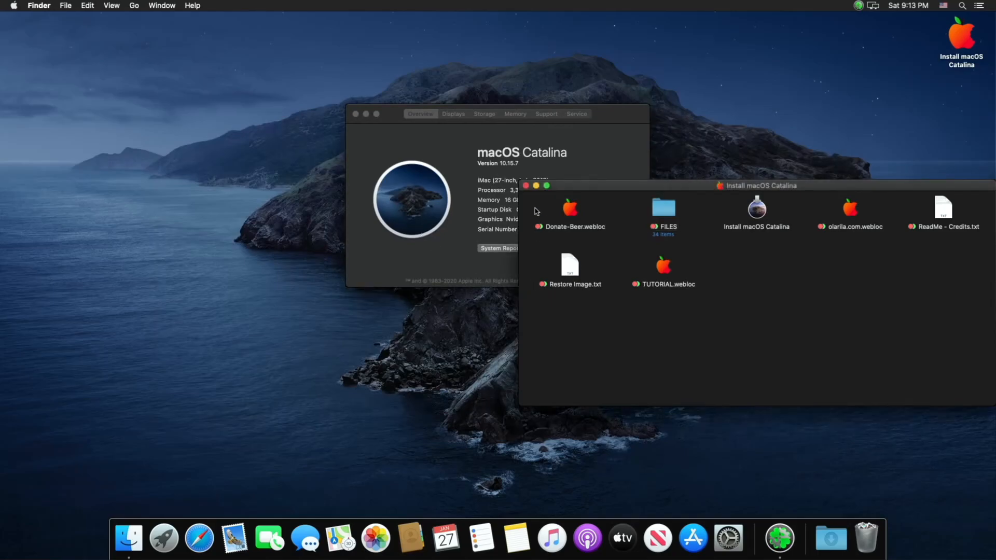
pyautogui.click(525, 185)
pyautogui.click(466, 229)
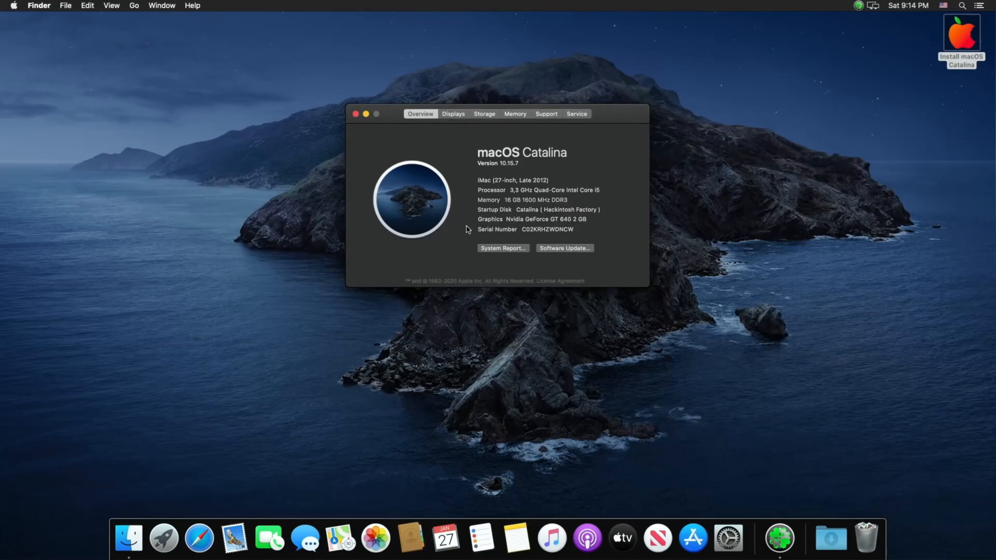
pyautogui.click(356, 114)
pyautogui.click(354, 118)
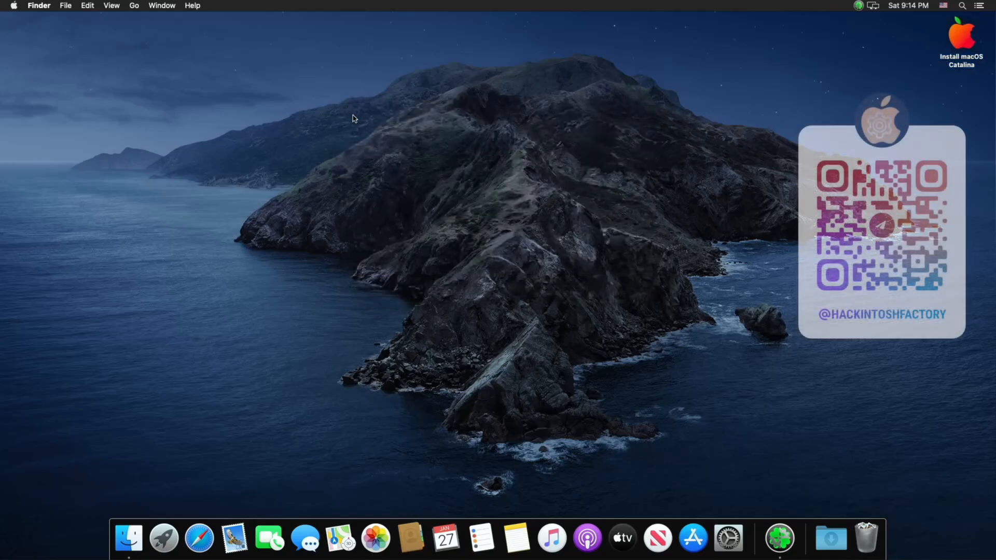